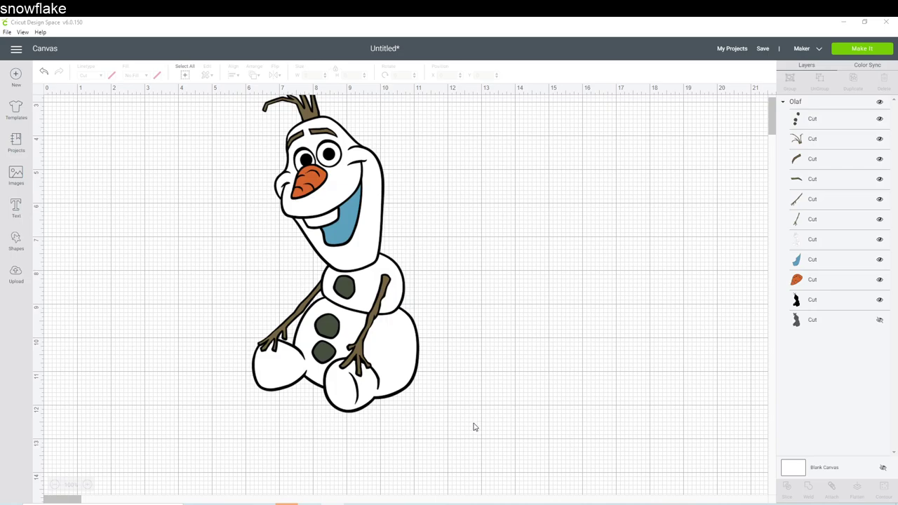
# Insert the seated Olaf from the 'olaf' image search results beside the large Olaf
pyautogui.scroll(3, 477, 393)
pyautogui.scroll(-1, 477, 349)
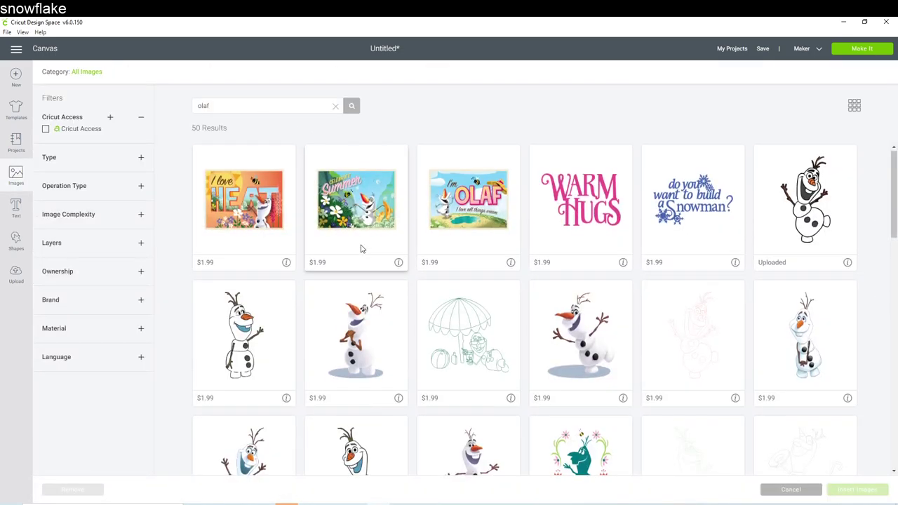
pyautogui.scroll(-2, 363, 249)
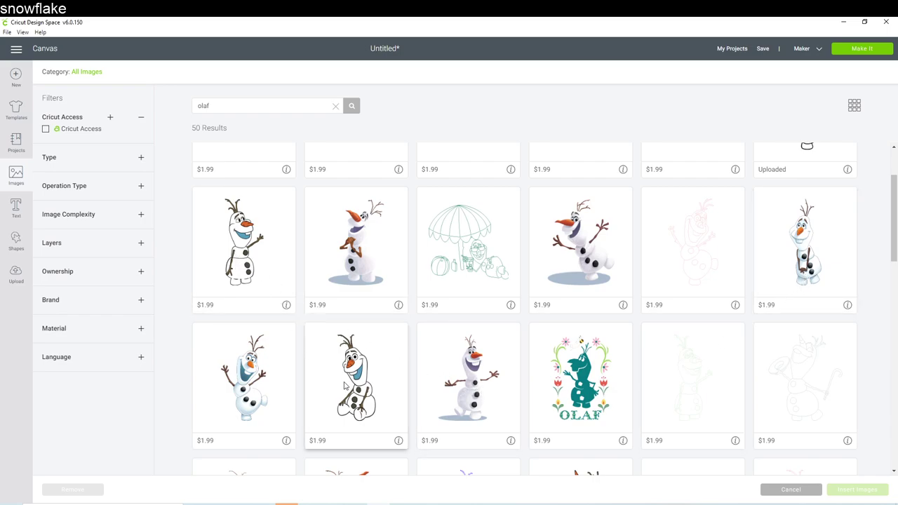
pyautogui.scroll(-2, 345, 386)
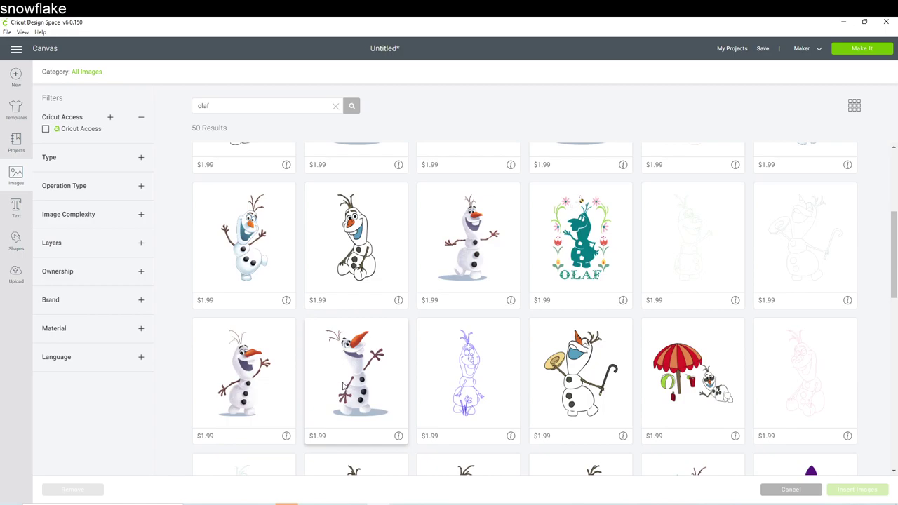
pyautogui.scroll(-1, 392, 383)
pyautogui.scroll(1, 389, 379)
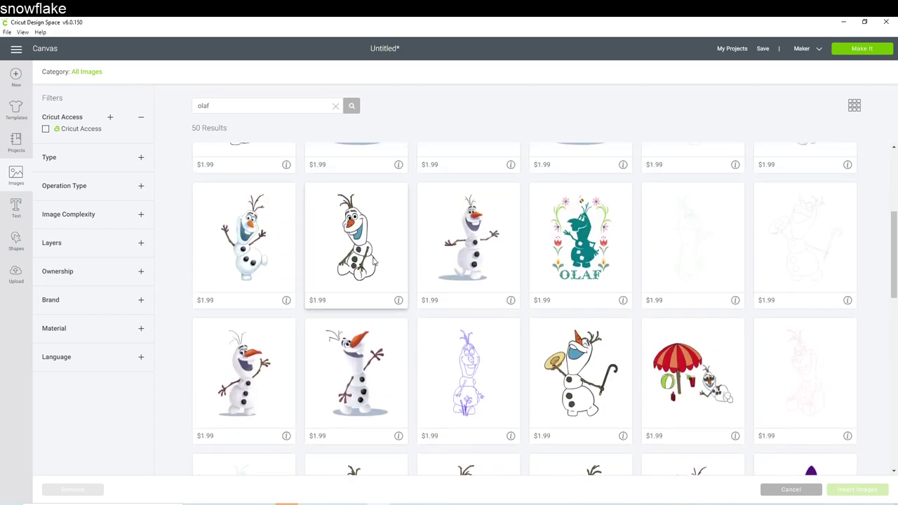
pyautogui.click(377, 251)
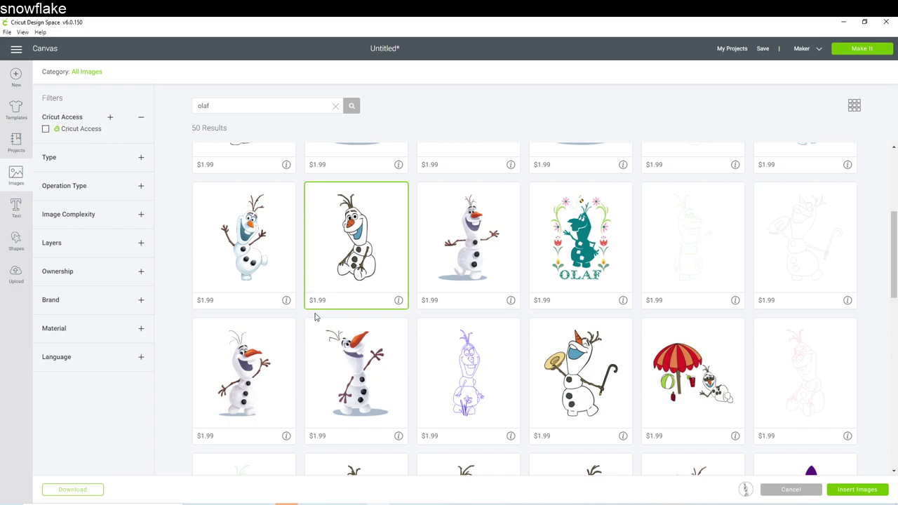
pyautogui.click(856, 490)
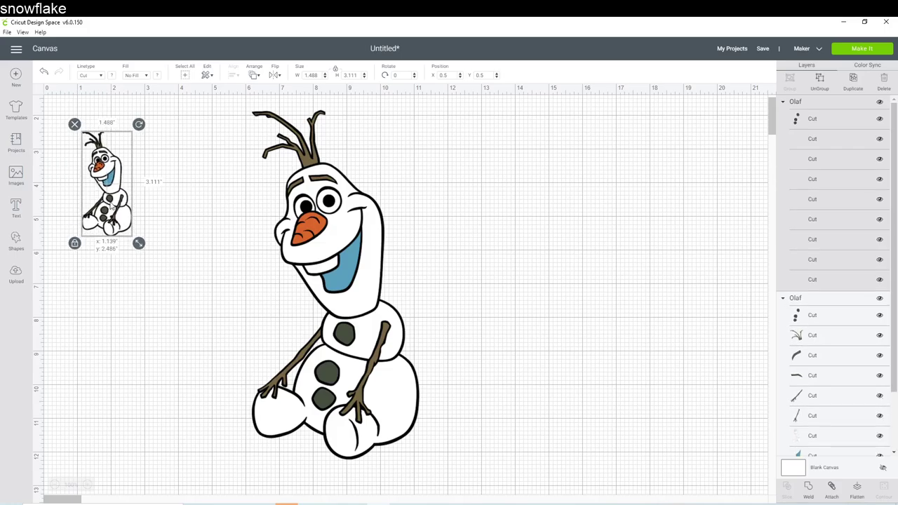
# Flatten the small Olaf into a single Cut | Print layer and nudge it up-left
pyautogui.click(856, 495)
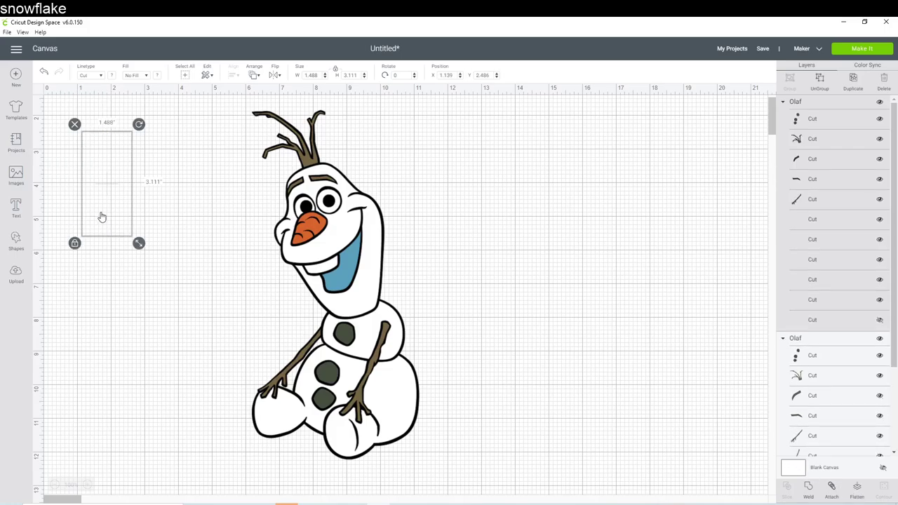
pyautogui.moveTo(104, 212); pyautogui.dragTo(97, 197)
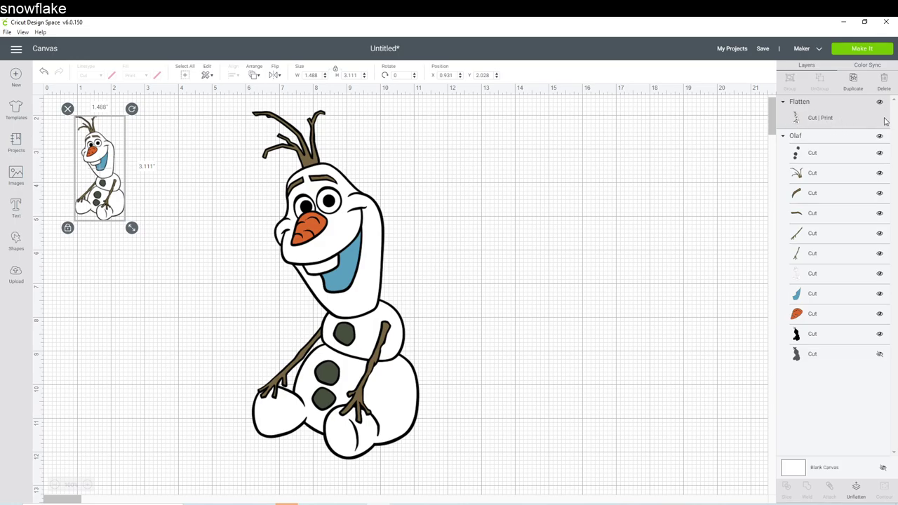
pyautogui.click(804, 141)
pyautogui.click(385, 199)
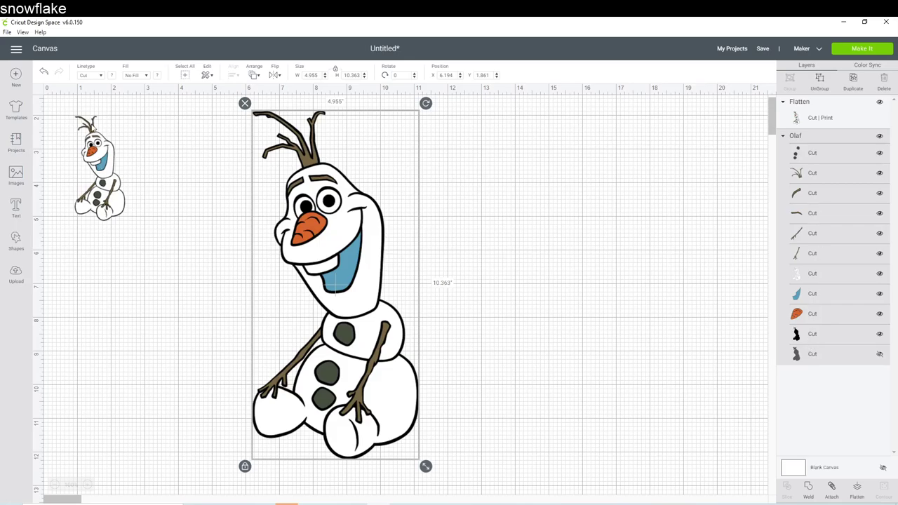
# Set the large Olaf's height to 30 inches, making it about 14.345 inches wide
pyautogui.click(96, 151)
pyautogui.click(302, 226)
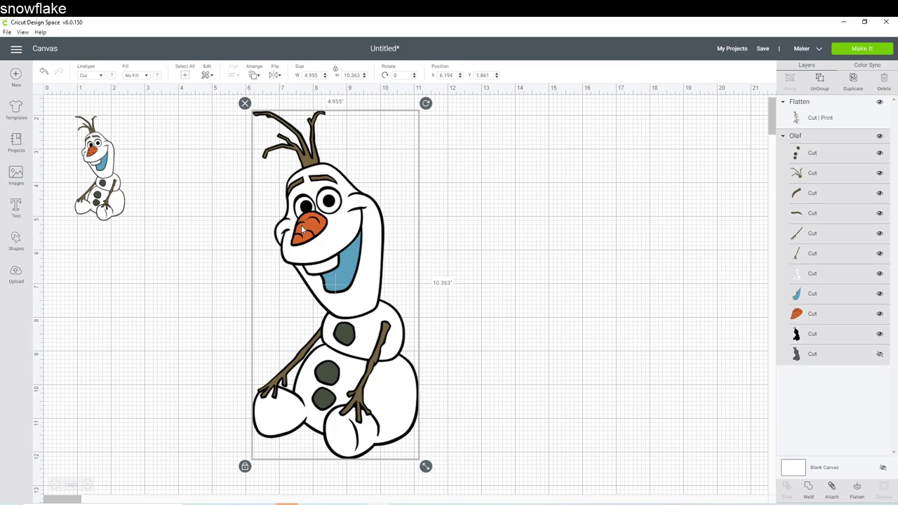
pyautogui.click(348, 75)
pyautogui.write('3')
pyautogui.press('Tab')
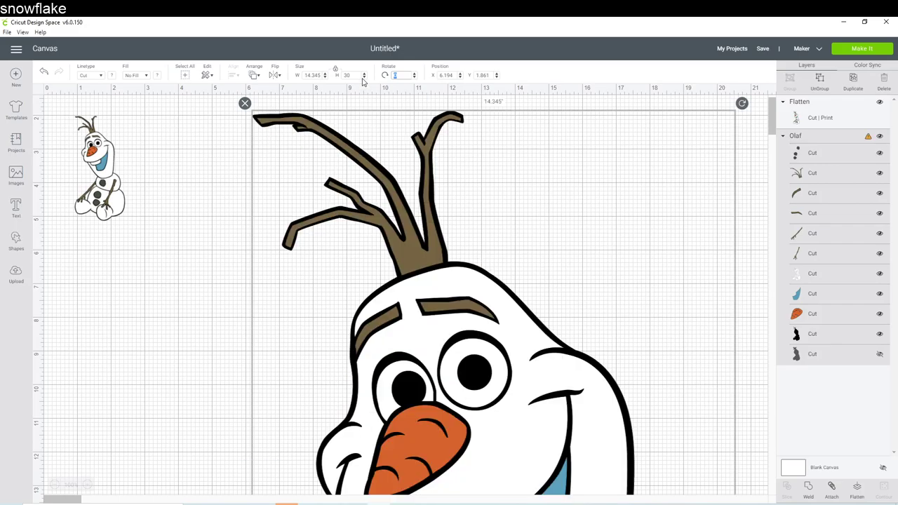
# Shift the 30-inch Olaf to the right and zoom out to see it whole
pyautogui.click(55, 485)
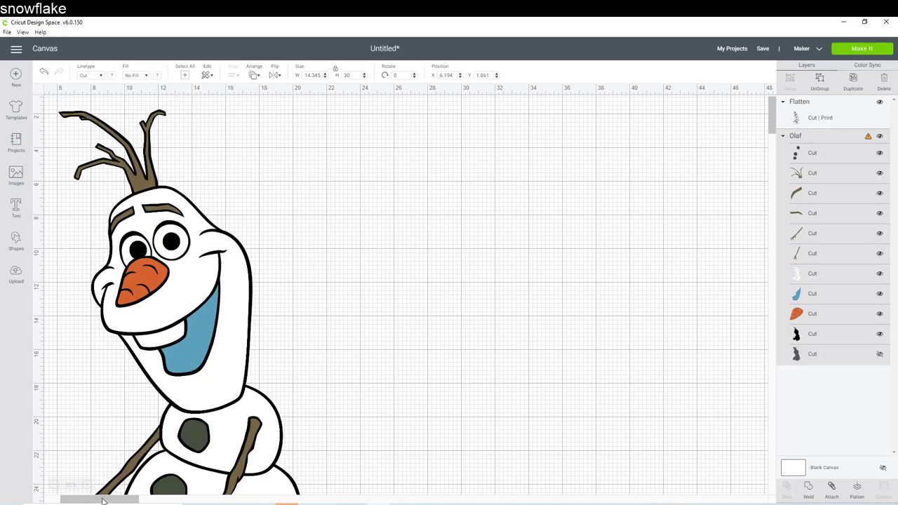
pyautogui.moveTo(102, 500); pyautogui.dragTo(75, 501)
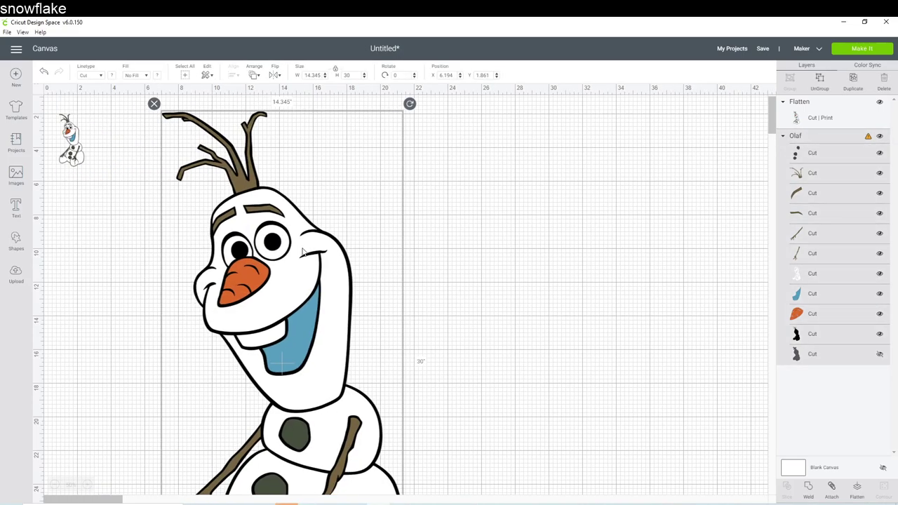
pyautogui.moveTo(302, 252); pyautogui.dragTo(383, 250)
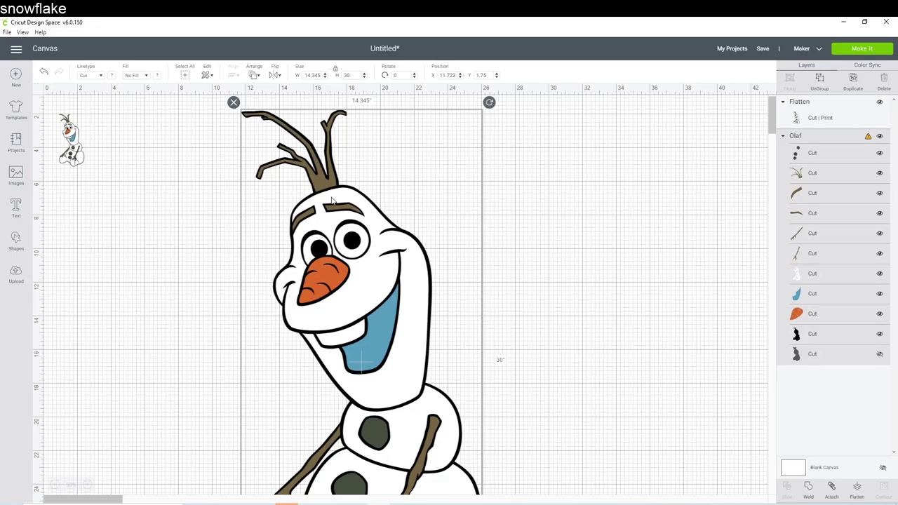
pyautogui.scroll(-3, 336, 199)
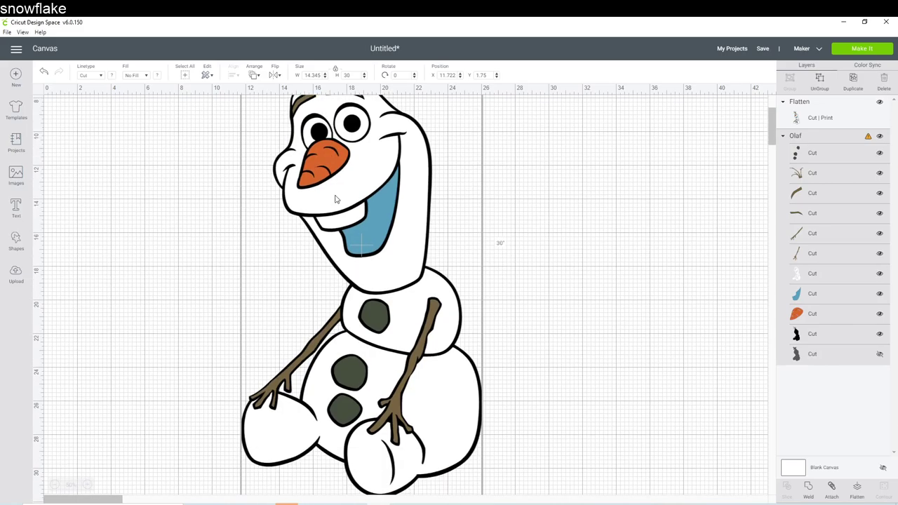
pyautogui.scroll(1, 336, 199)
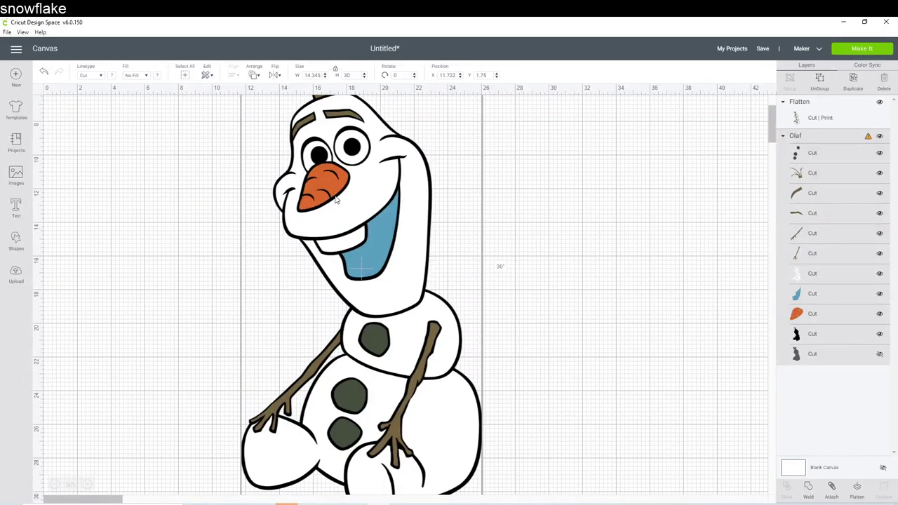
pyautogui.scroll(1, 336, 199)
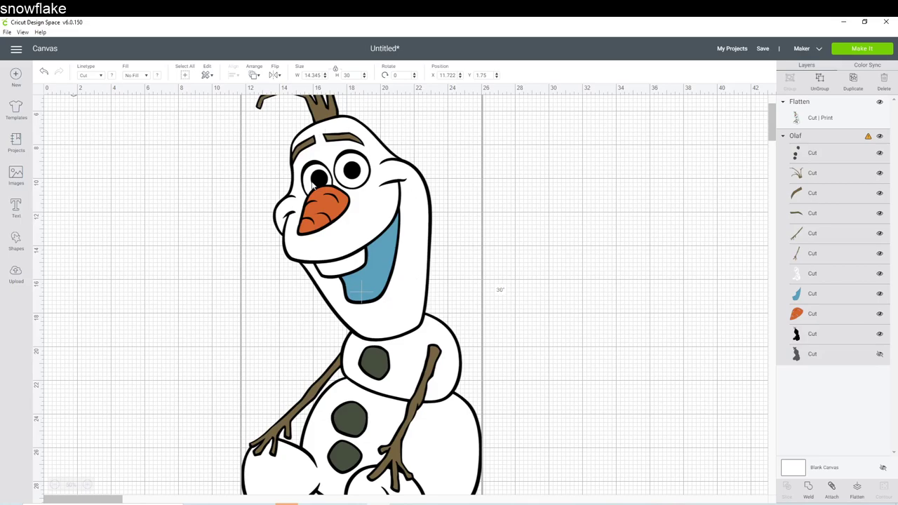
pyautogui.click(55, 484)
pyautogui.click(277, 196)
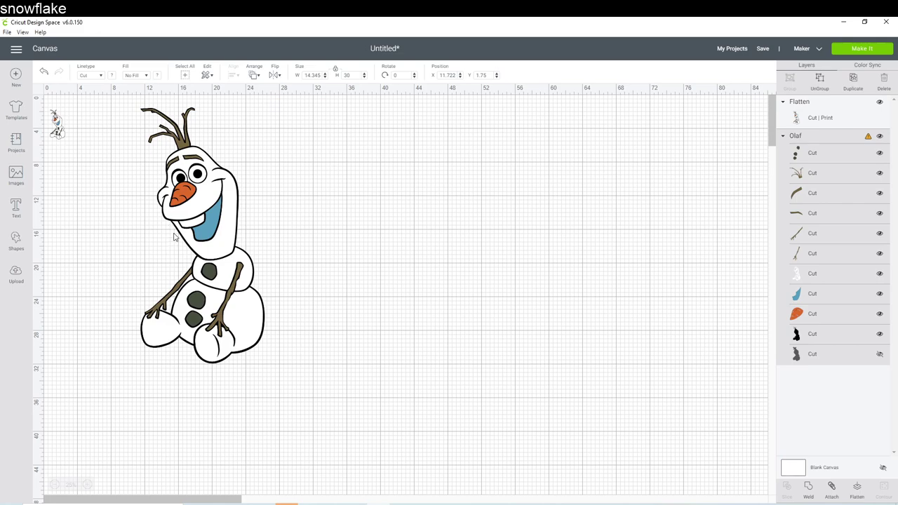
pyautogui.click(210, 235)
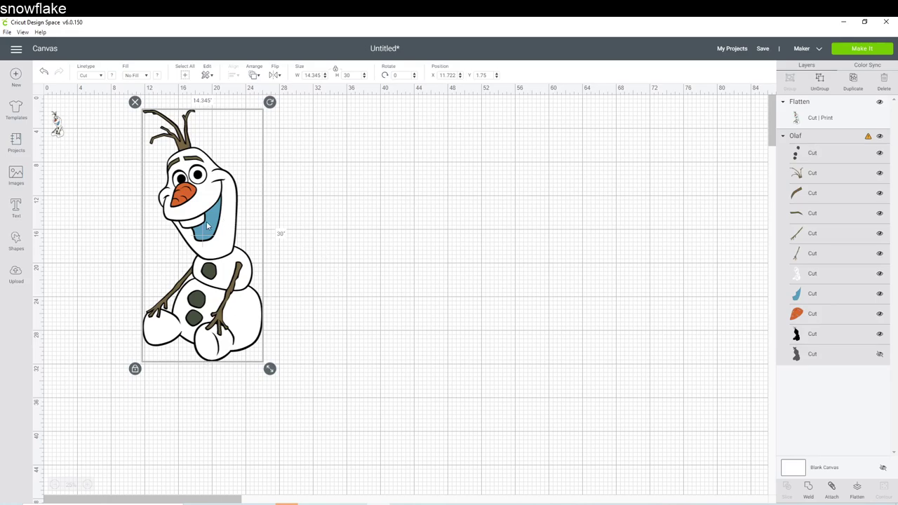
# Move the 30-inch Olaf right and down, ungroup it, and open Hide Contour for its white body
pyautogui.moveTo(207, 225); pyautogui.dragTo(344, 259)
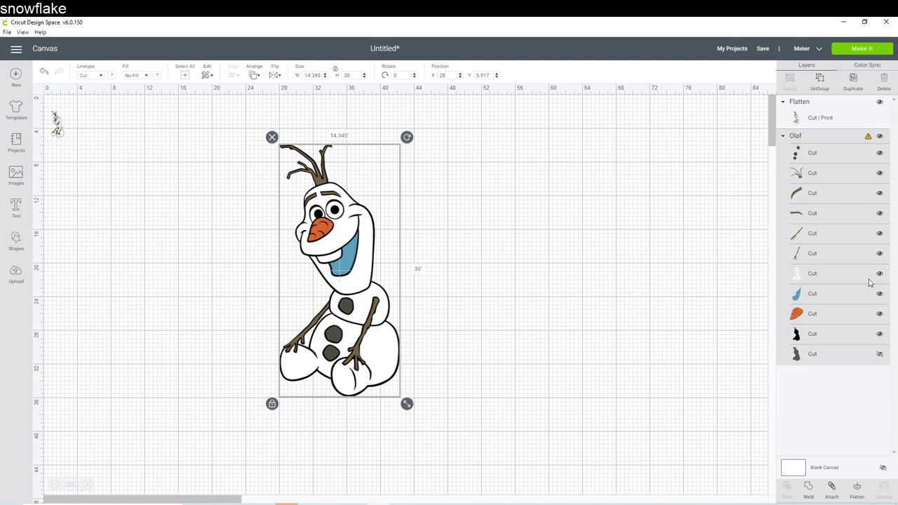
pyautogui.click(817, 276)
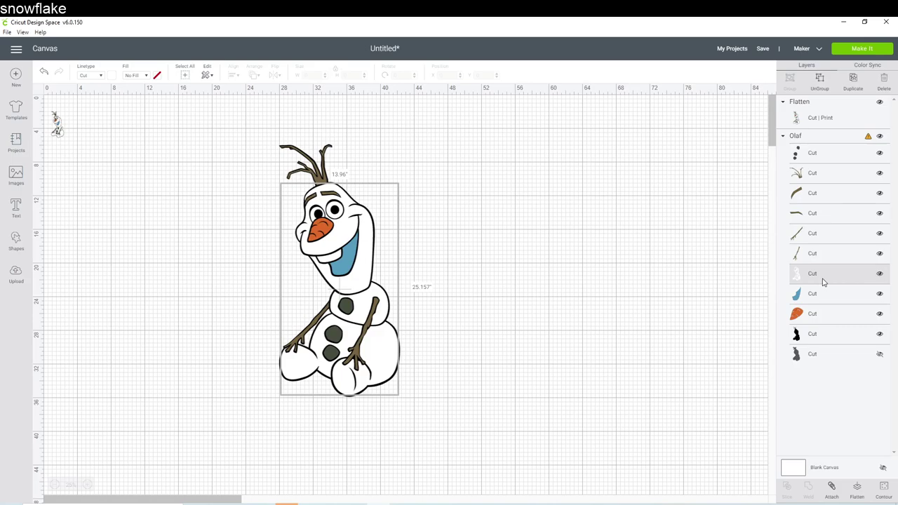
pyautogui.click(819, 80)
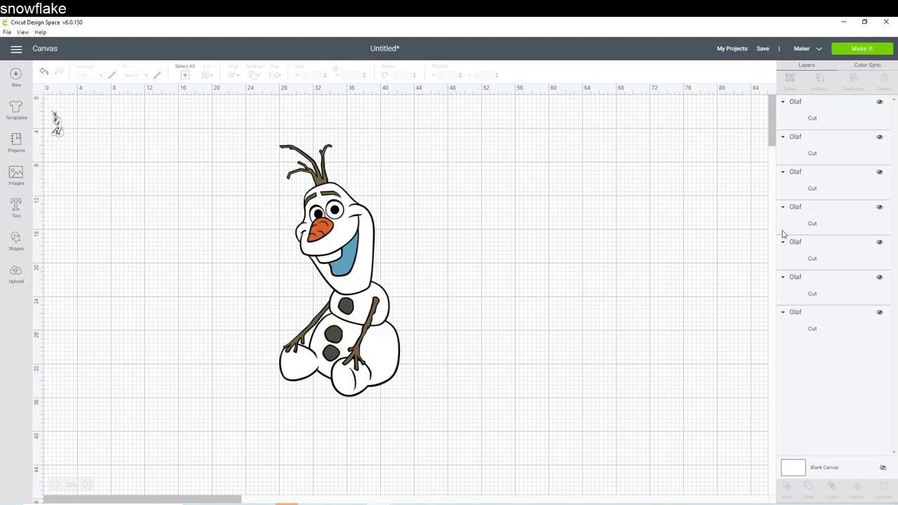
pyautogui.click(377, 239)
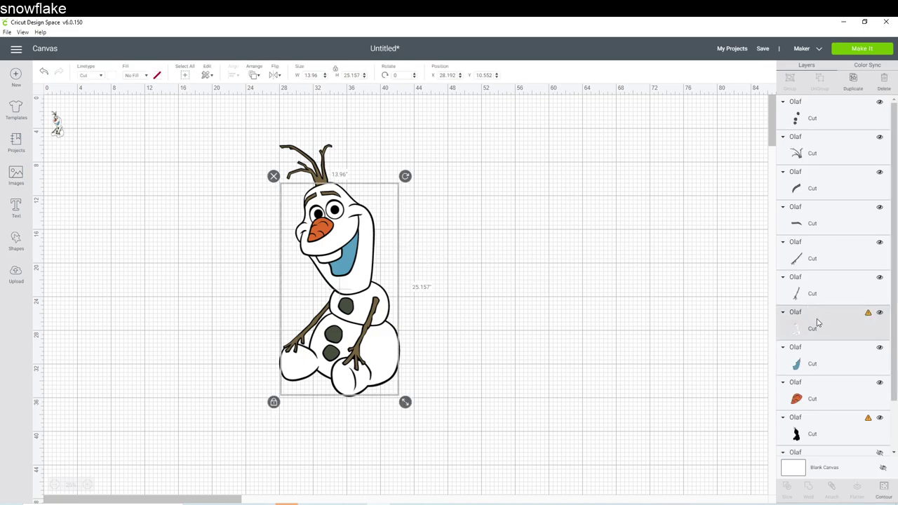
pyautogui.click(885, 488)
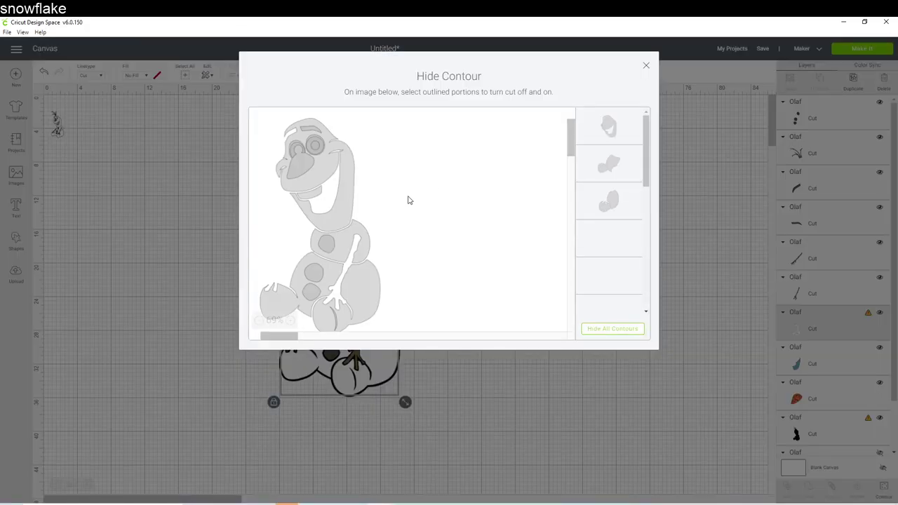
# Hide all contours of the white layer and set the piece tilted to Olaf's right
pyautogui.click(624, 331)
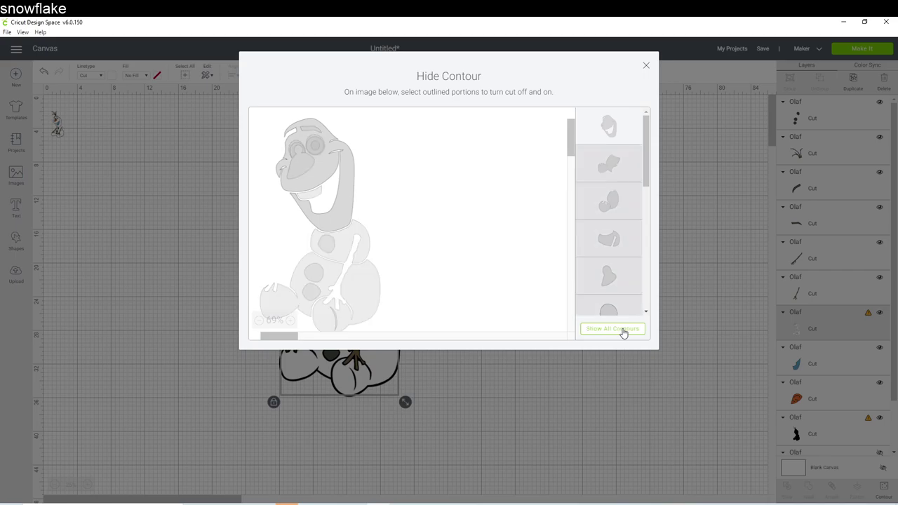
pyautogui.click(648, 66)
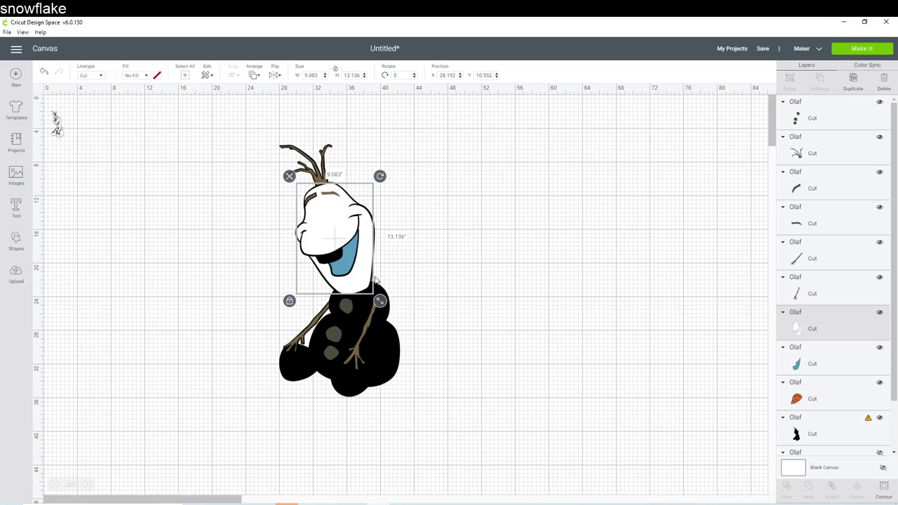
pyautogui.moveTo(322, 233); pyautogui.dragTo(478, 229)
pyautogui.moveTo(533, 177); pyautogui.dragTo(550, 182)
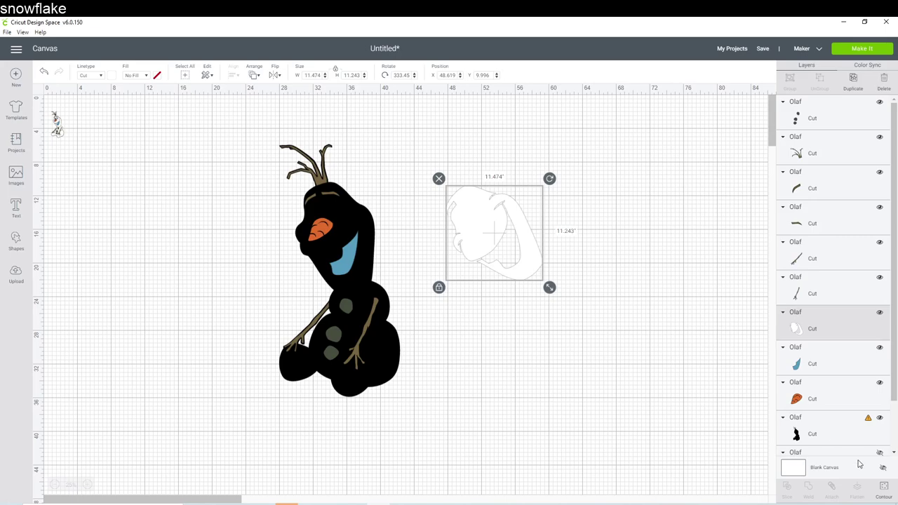
# Reposition the white Olaf outline, then duplicate it and shift the copy right to overlap
pyautogui.click(883, 489)
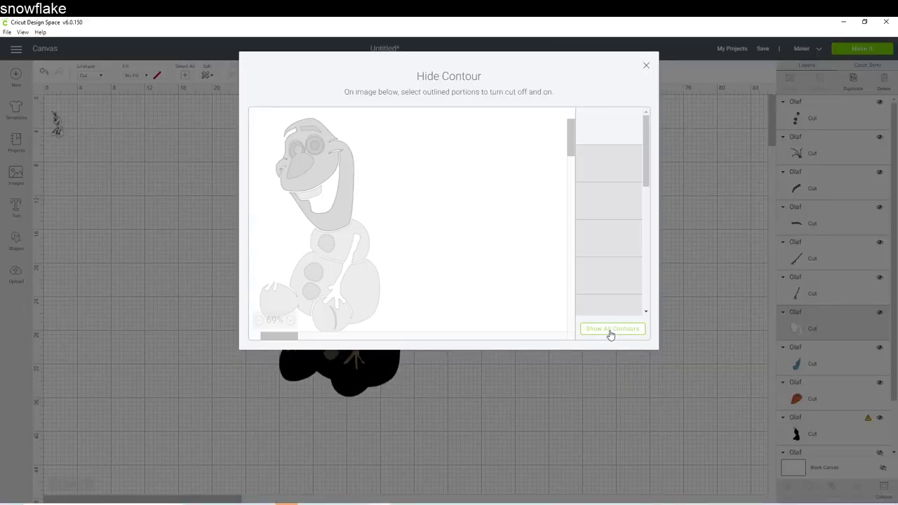
pyautogui.click(647, 67)
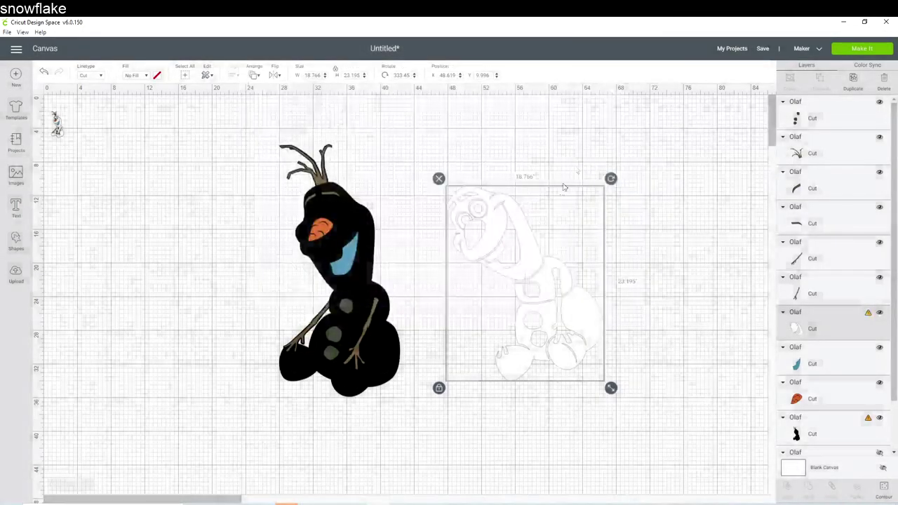
pyautogui.moveTo(529, 236); pyautogui.dragTo(533, 225)
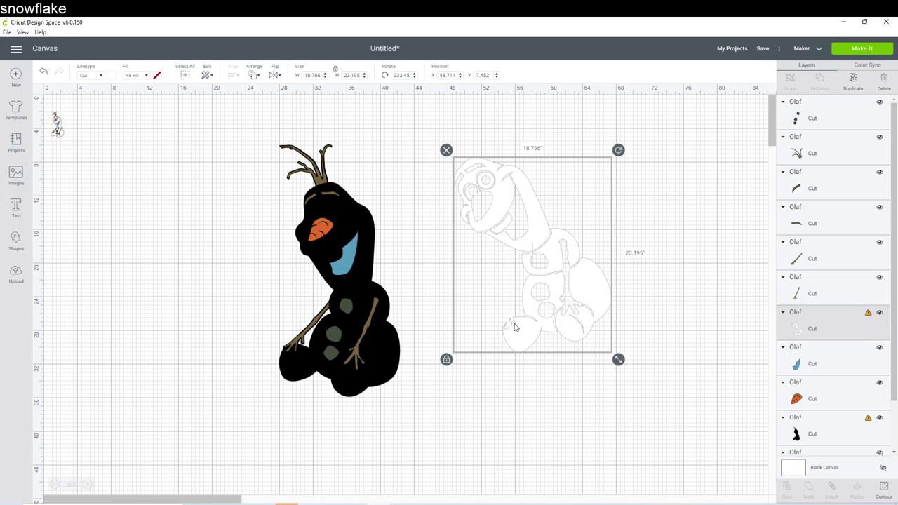
pyautogui.moveTo(563, 264); pyautogui.dragTo(537, 267)
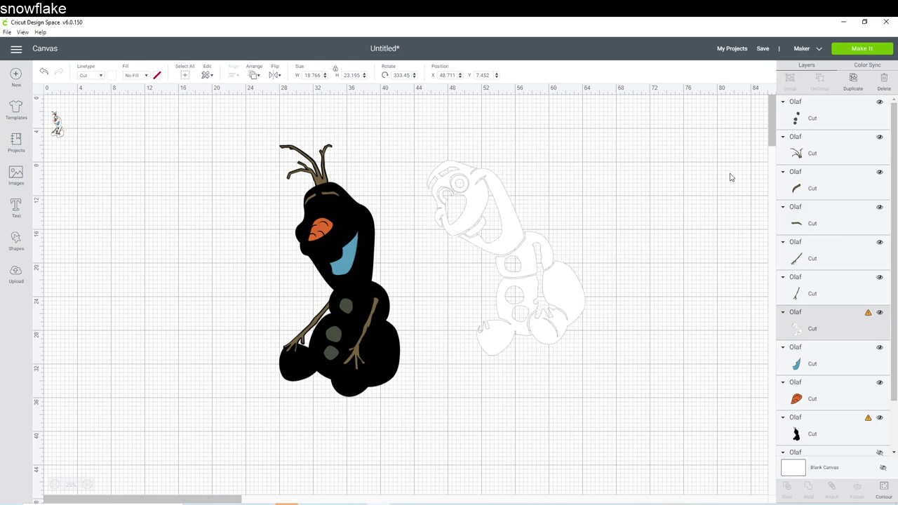
pyautogui.click(856, 80)
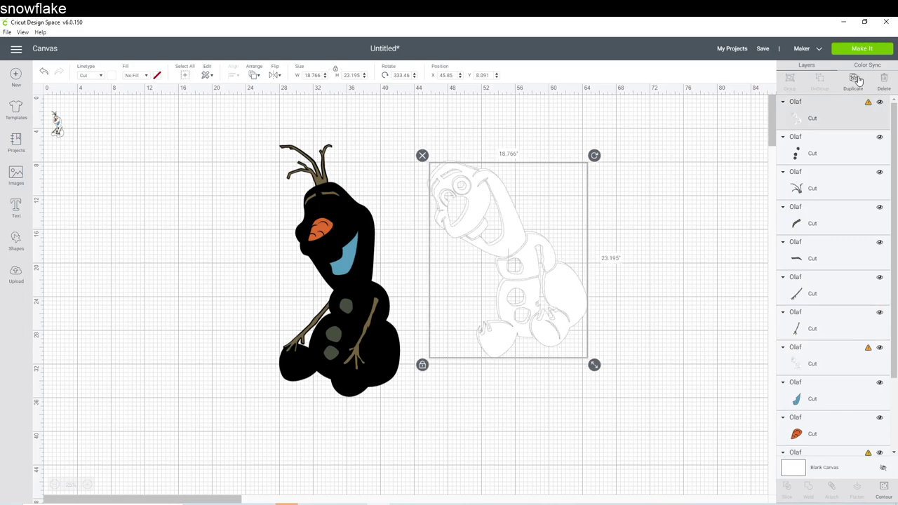
pyautogui.moveTo(546, 277); pyautogui.dragTo(645, 275)
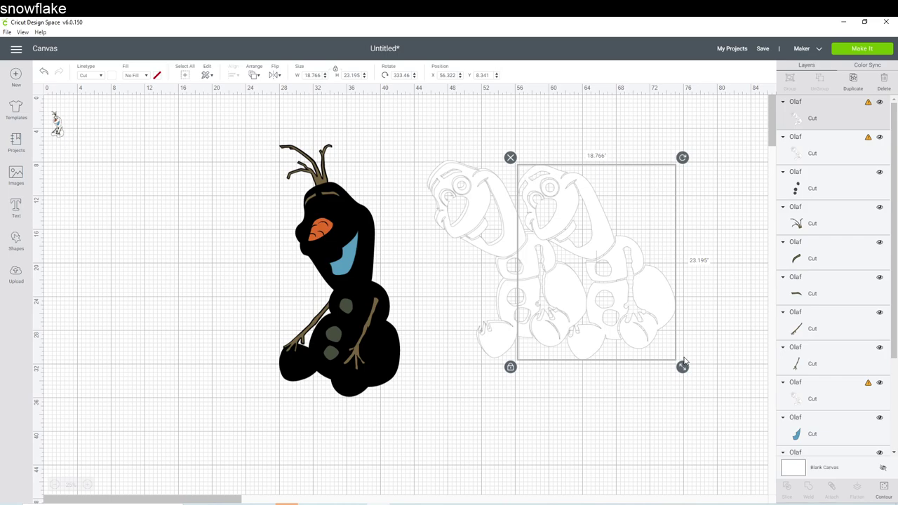
# Isolate the head piece from the first outline copy and move it right
pyautogui.click(885, 492)
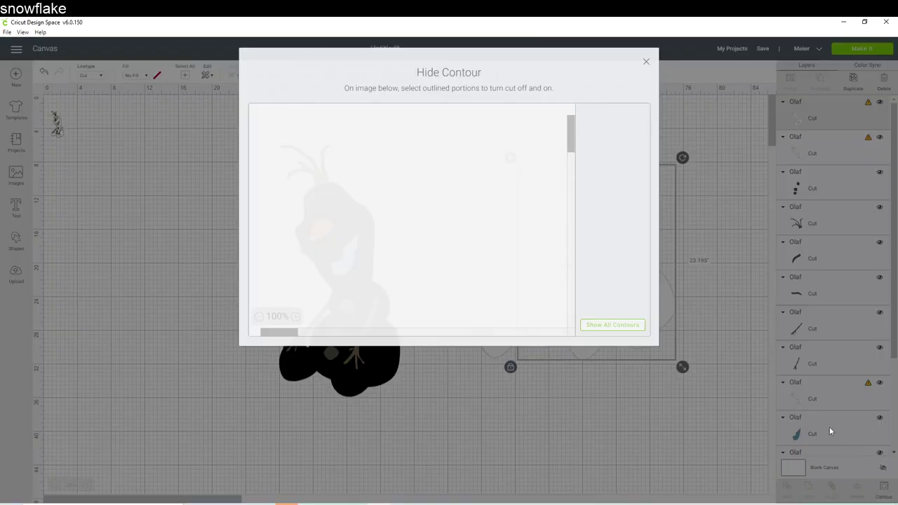
pyautogui.click(598, 334)
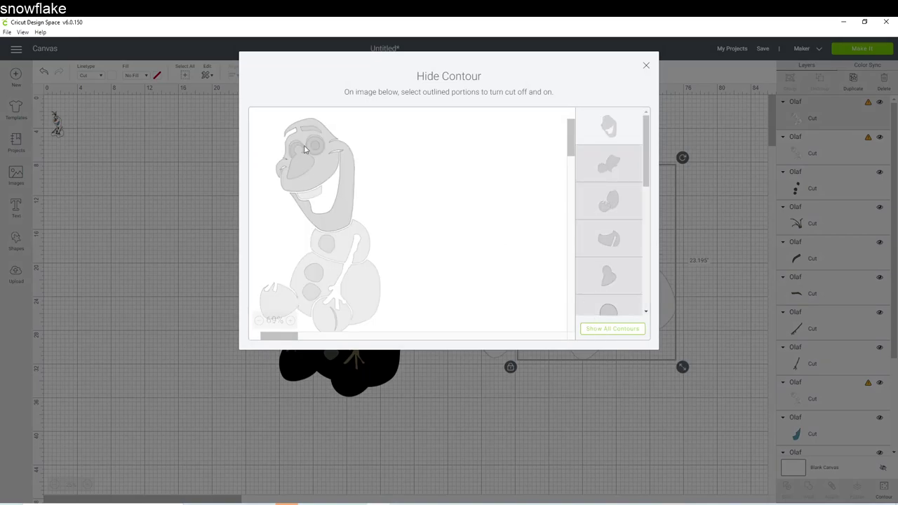
pyautogui.click(632, 330)
pyautogui.click(631, 330)
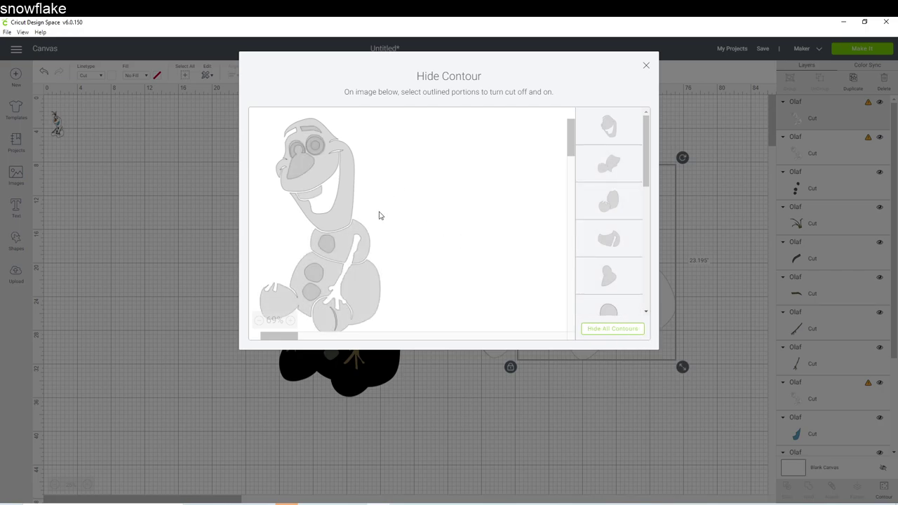
pyautogui.click(362, 247)
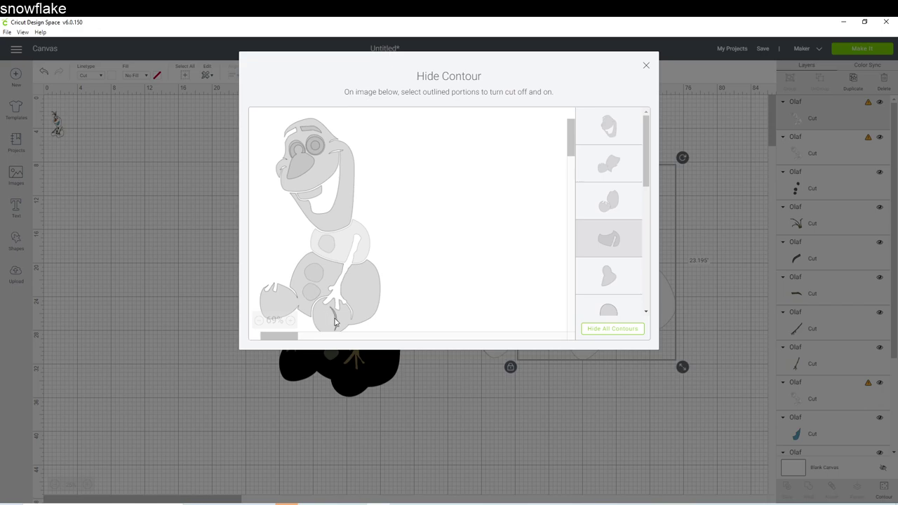
pyautogui.click(375, 311)
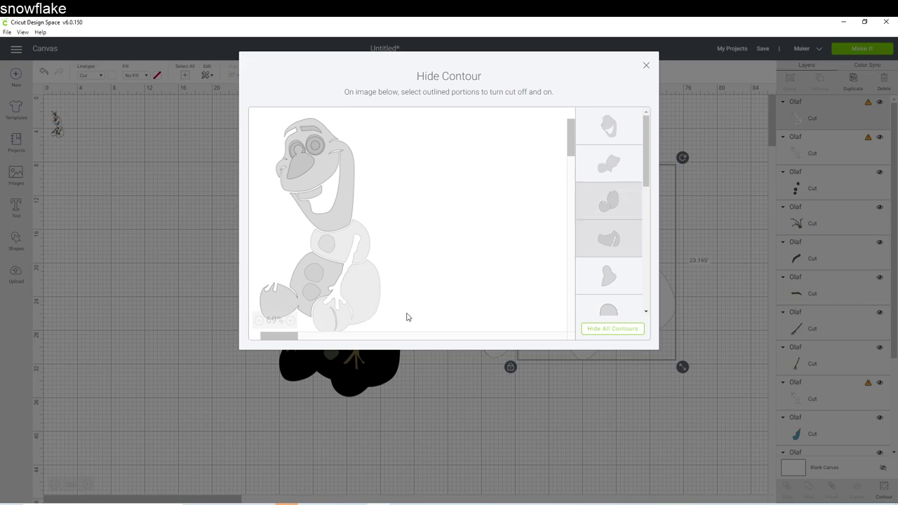
pyautogui.click(275, 312)
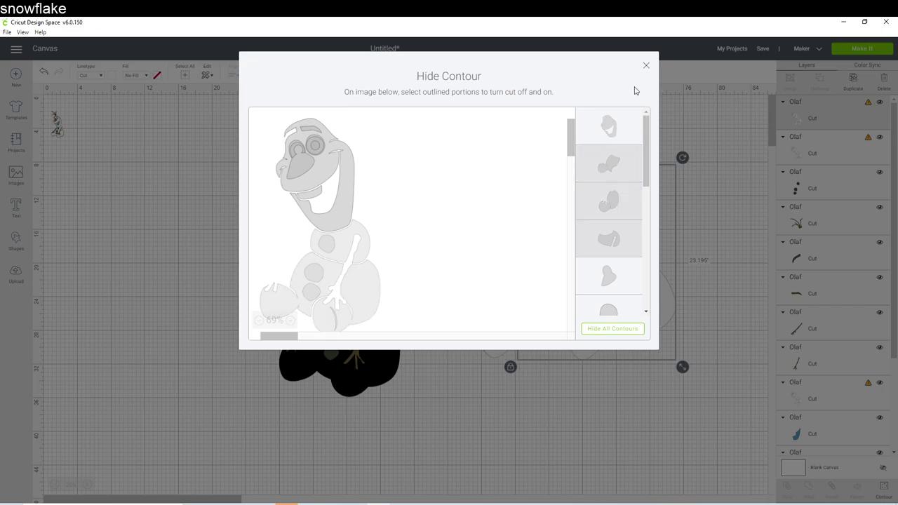
pyautogui.click(647, 67)
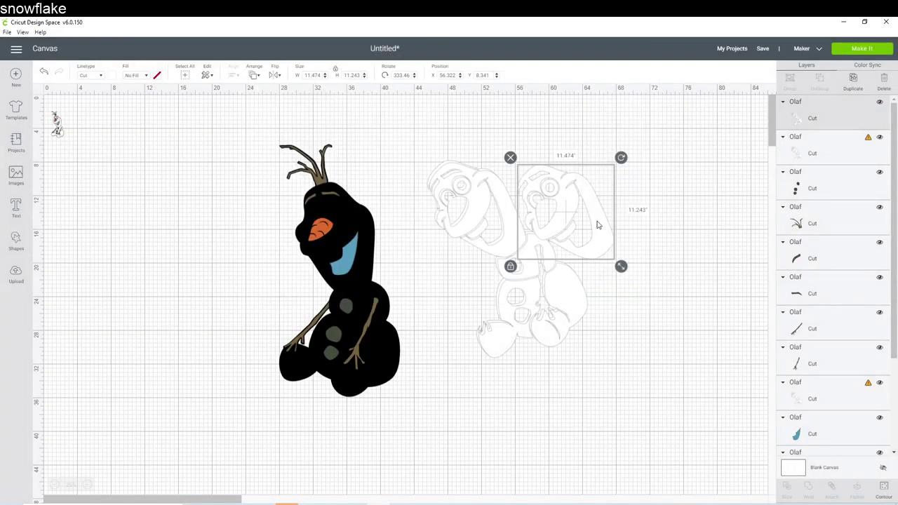
pyautogui.moveTo(598, 225); pyautogui.dragTo(681, 213)
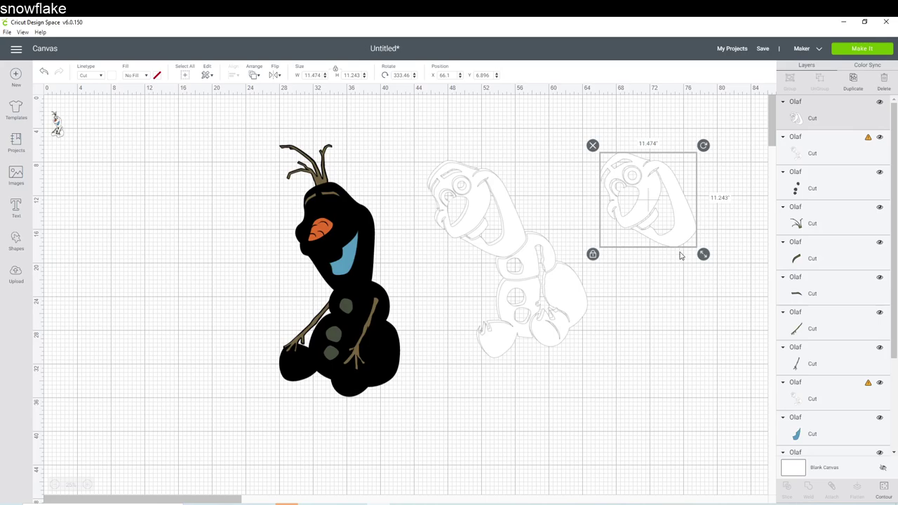
# Isolate the torso piece from the body outline and move it right
pyautogui.click(482, 214)
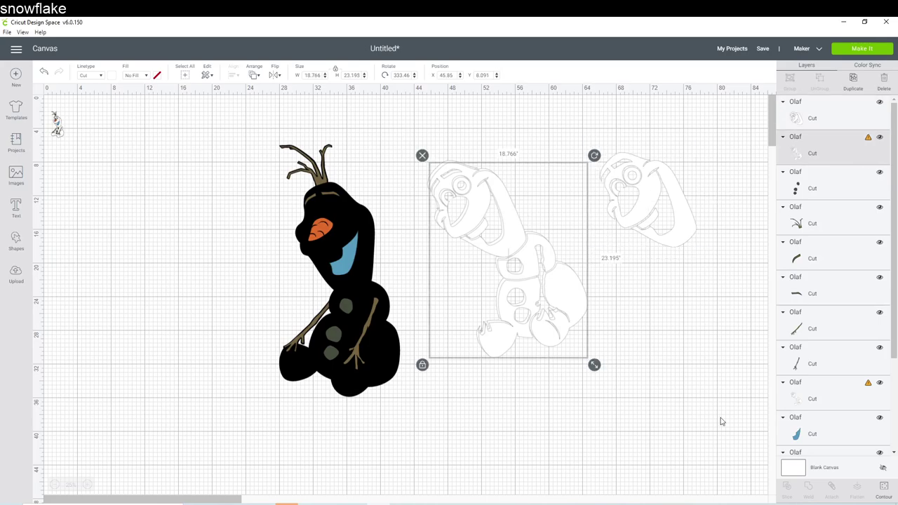
pyautogui.click(882, 489)
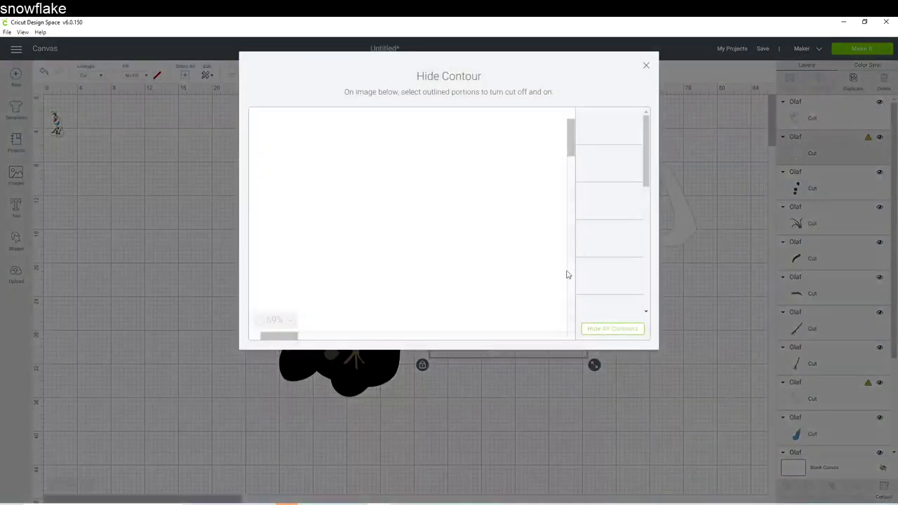
pyautogui.click(618, 333)
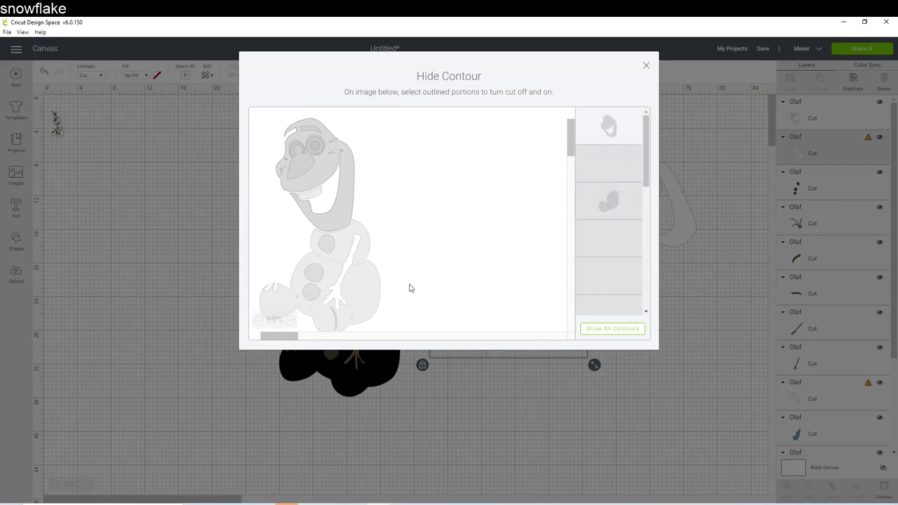
pyautogui.click(363, 246)
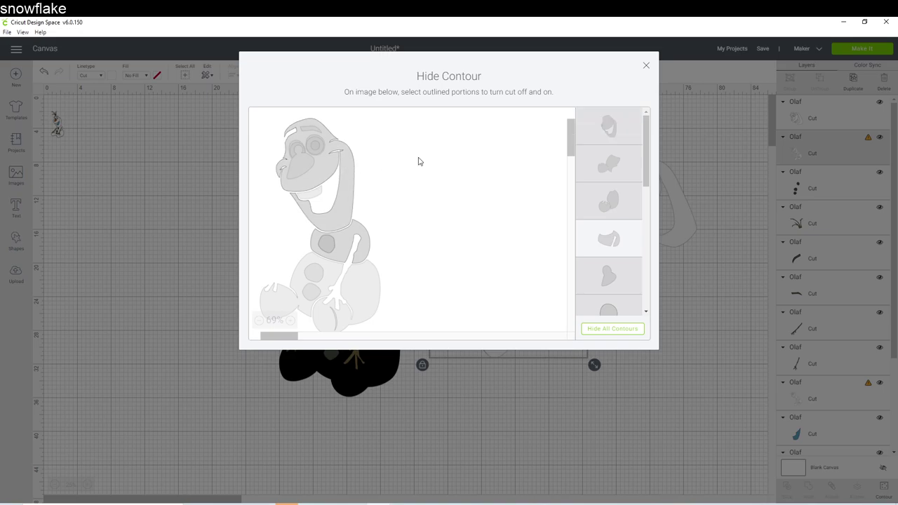
pyautogui.click(647, 68)
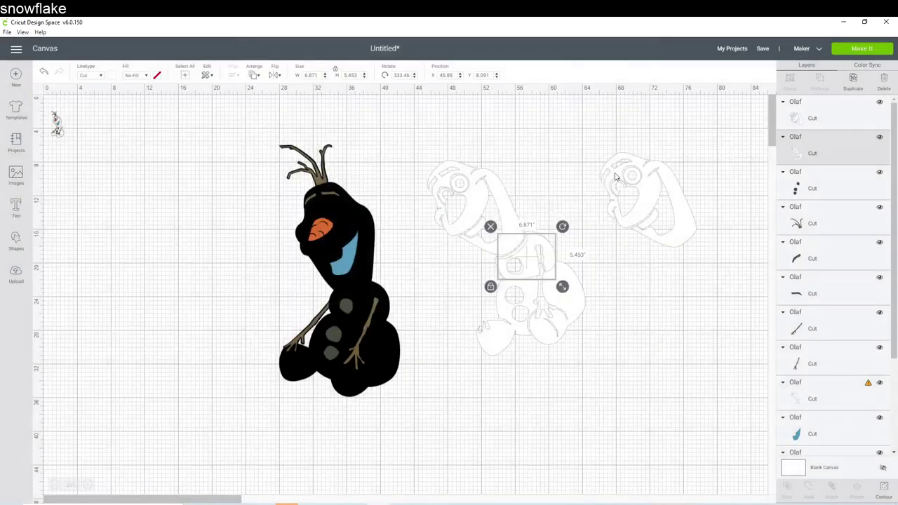
pyautogui.moveTo(536, 256); pyautogui.dragTo(707, 244)
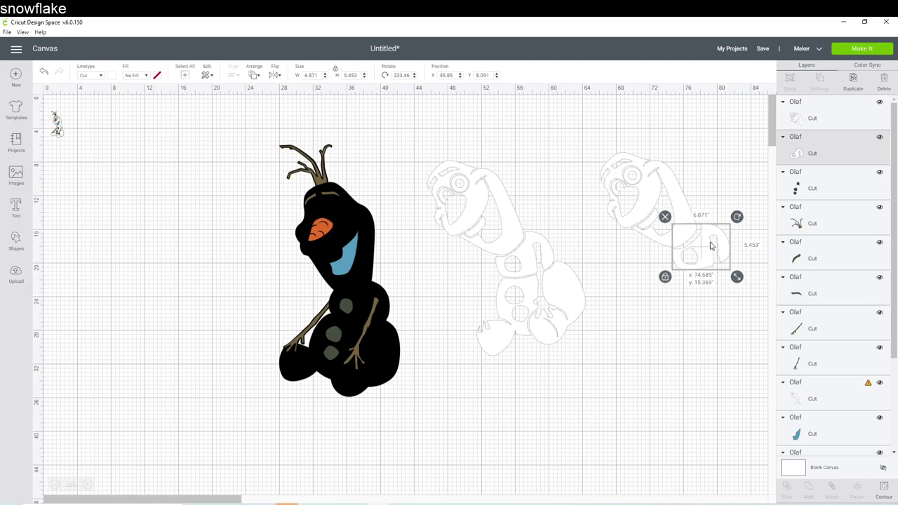
# Isolate the leg piece, move it right, and duplicate it
pyautogui.click(541, 320)
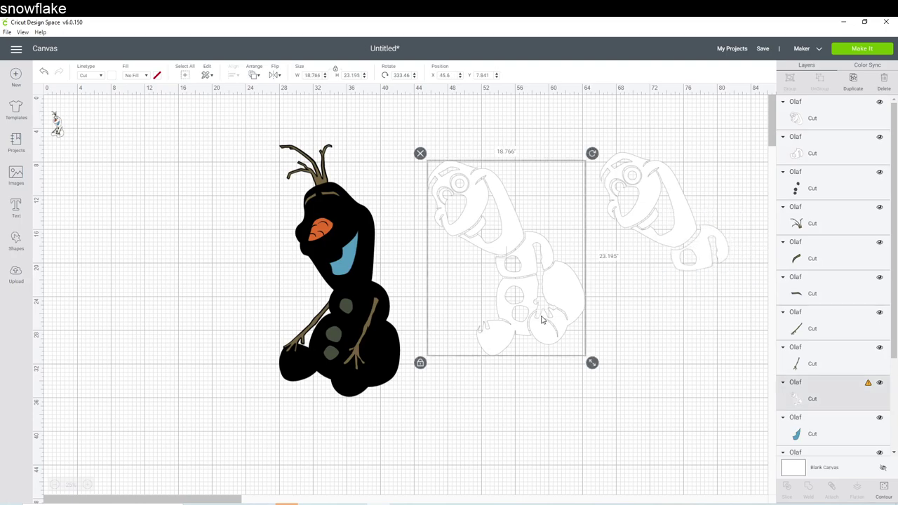
pyautogui.click(885, 487)
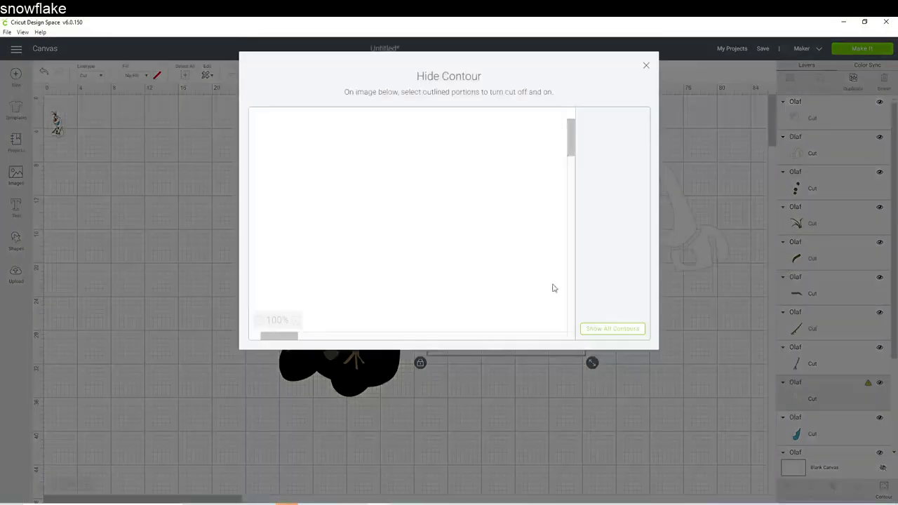
pyautogui.click(627, 330)
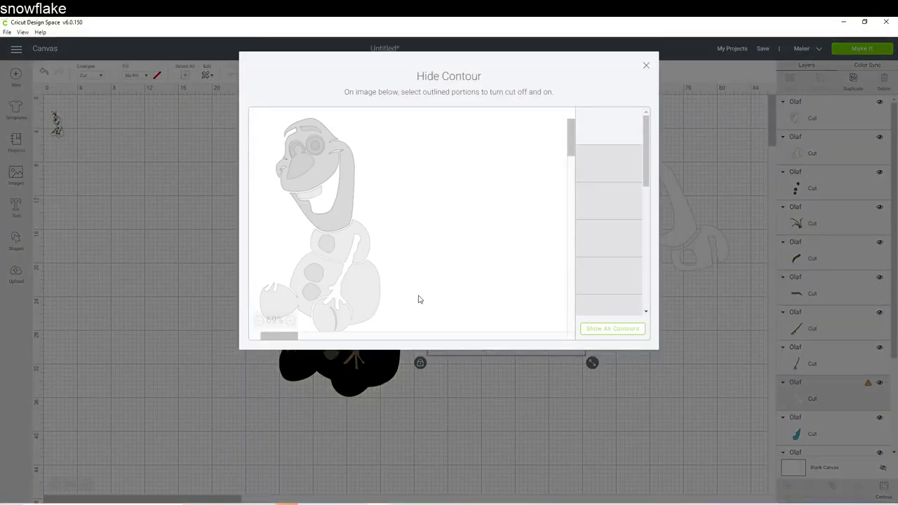
pyautogui.click(365, 296)
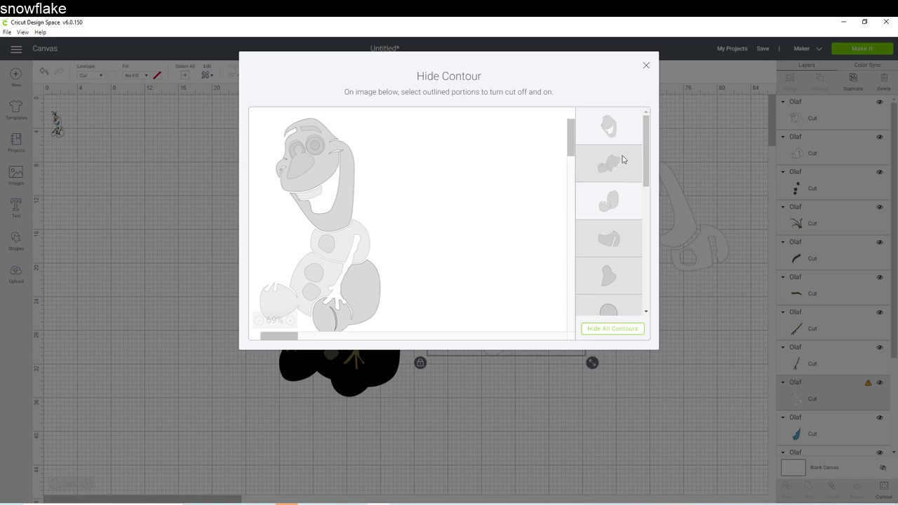
pyautogui.click(343, 185)
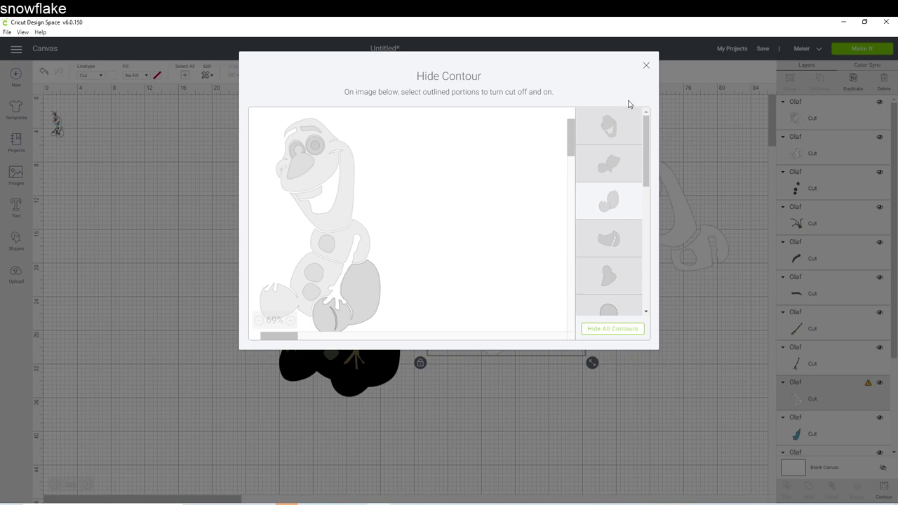
pyautogui.click(647, 67)
pyautogui.moveTo(580, 303); pyautogui.dragTo(766, 302)
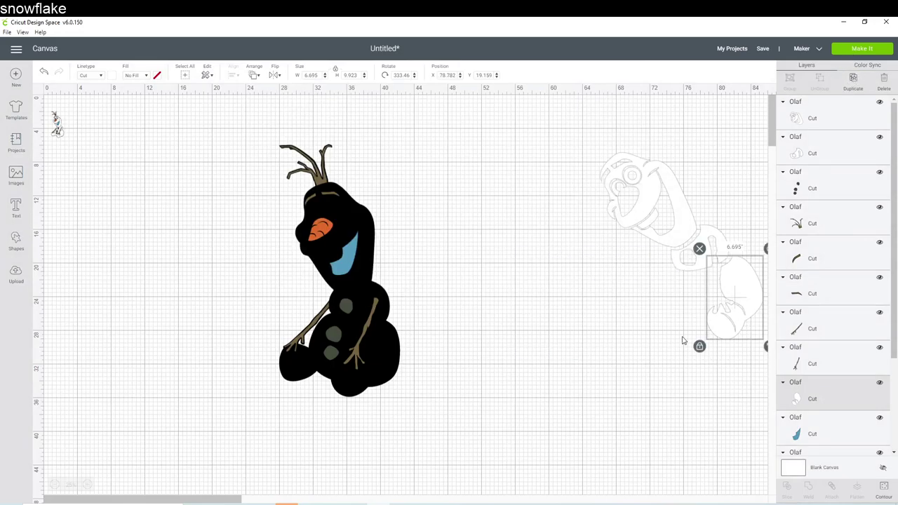
pyautogui.hotkey('ctrl', 'd')
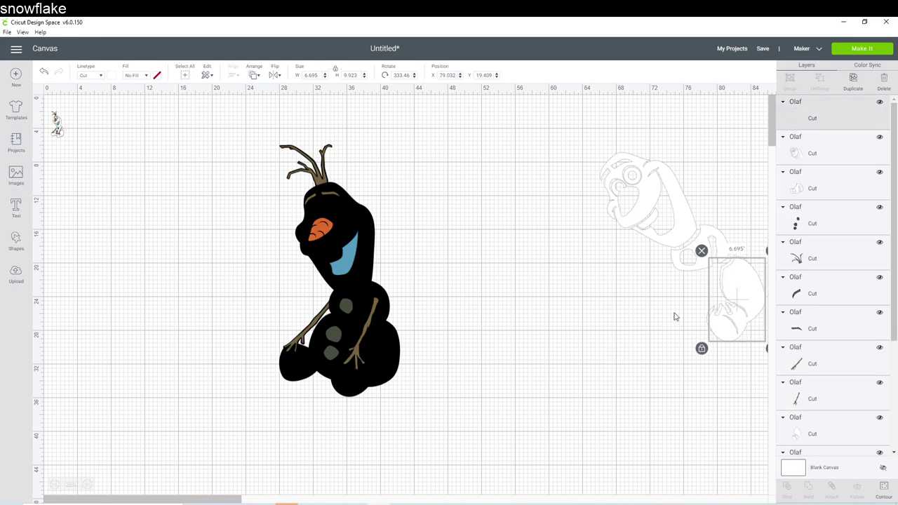
pyautogui.moveTo(752, 289); pyautogui.dragTo(623, 310)
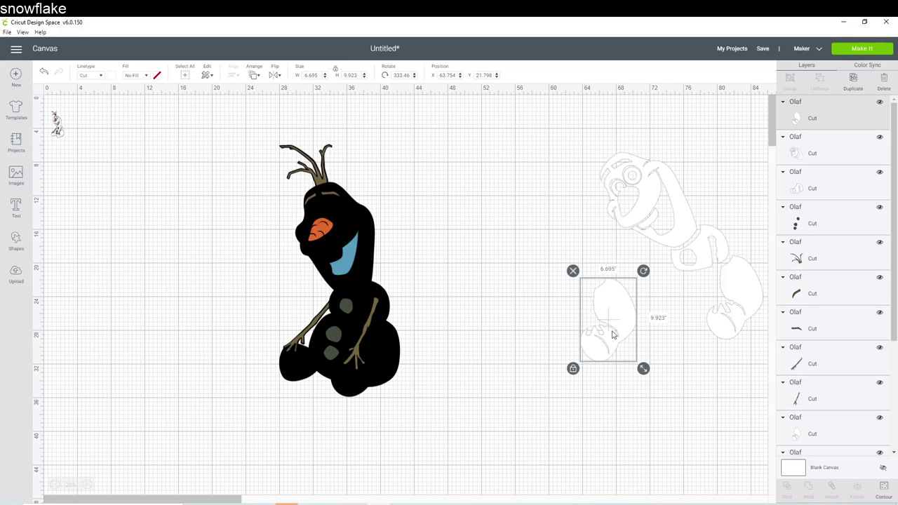
# Trim the duplicate leg's contours down to one piece and place it beside the right outline
pyautogui.click(884, 489)
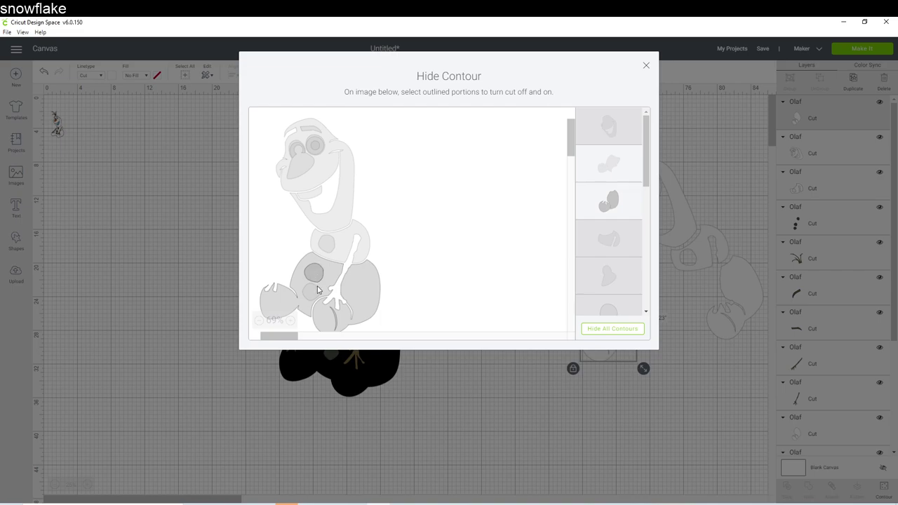
pyautogui.click(379, 300)
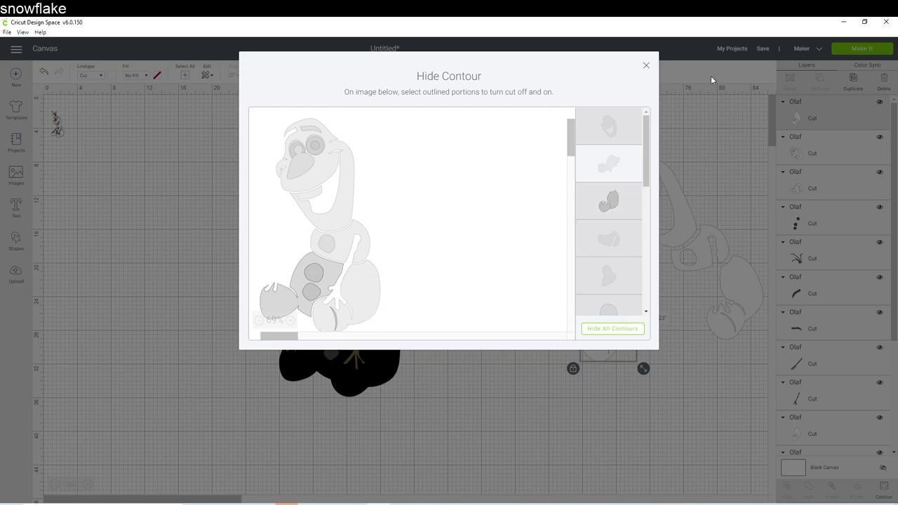
pyautogui.click(646, 66)
pyautogui.moveTo(574, 321); pyautogui.dragTo(592, 309)
pyautogui.click(884, 491)
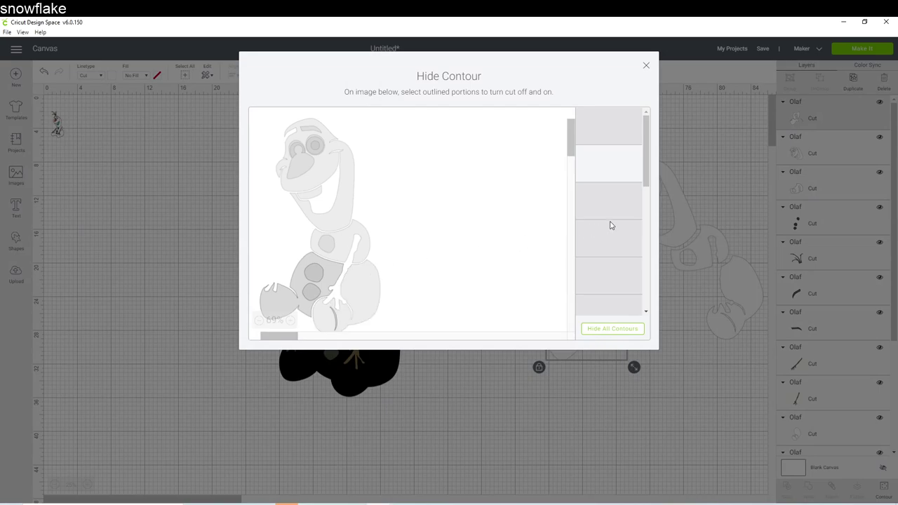
pyautogui.scroll(-3, 593, 177)
pyautogui.scroll(-2, 593, 184)
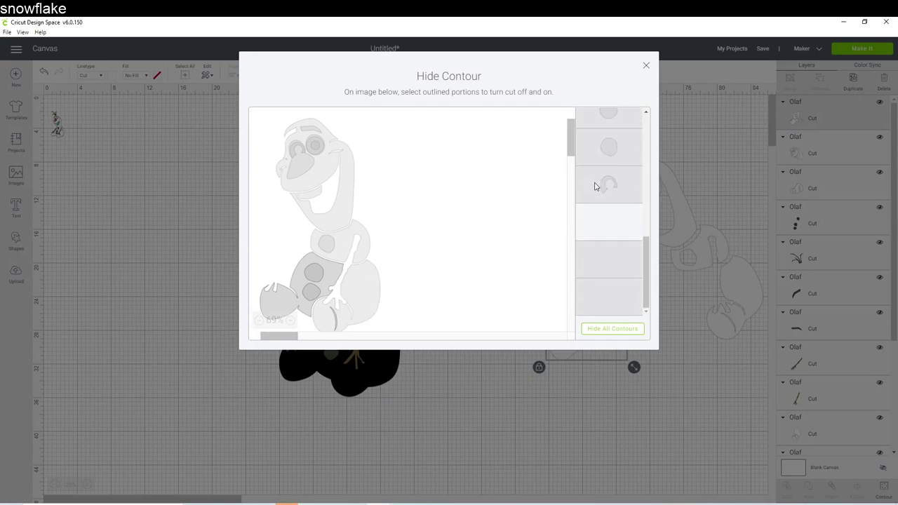
pyautogui.scroll(-2, 608, 233)
pyautogui.click(602, 279)
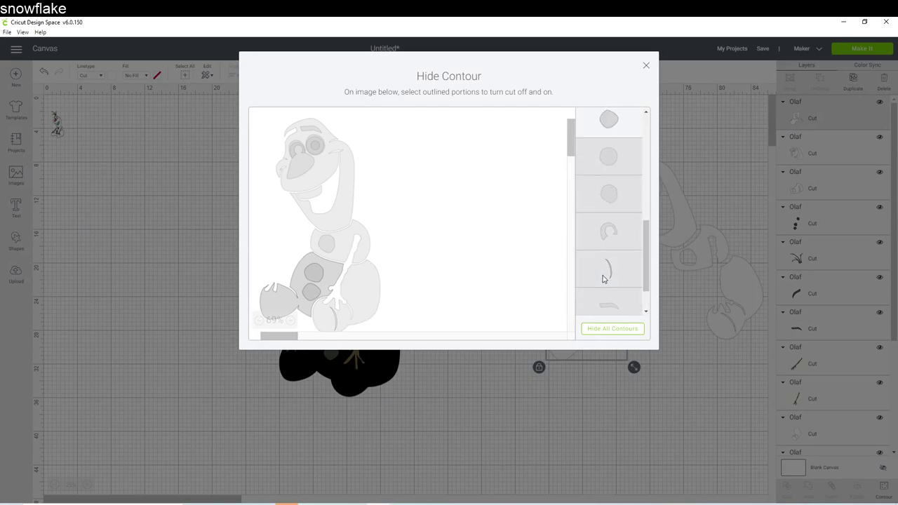
pyautogui.click(646, 65)
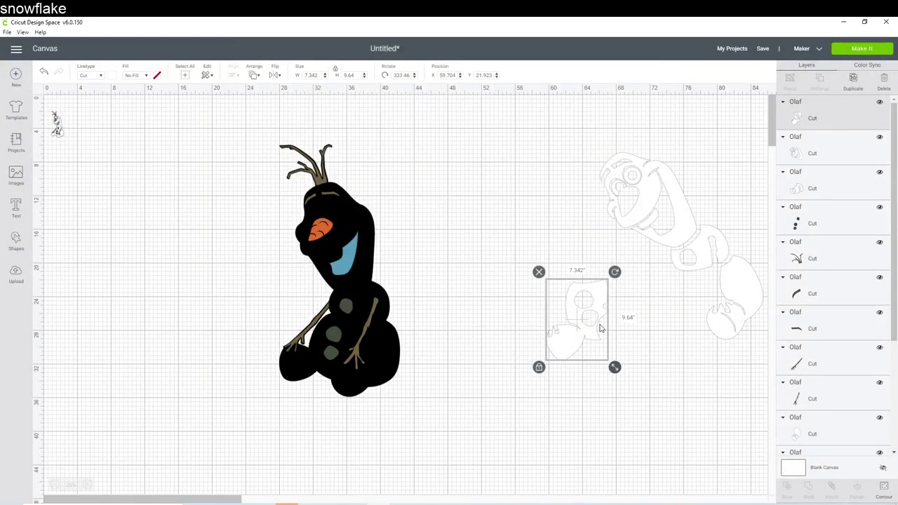
pyautogui.moveTo(584, 314); pyautogui.dragTo(680, 303)
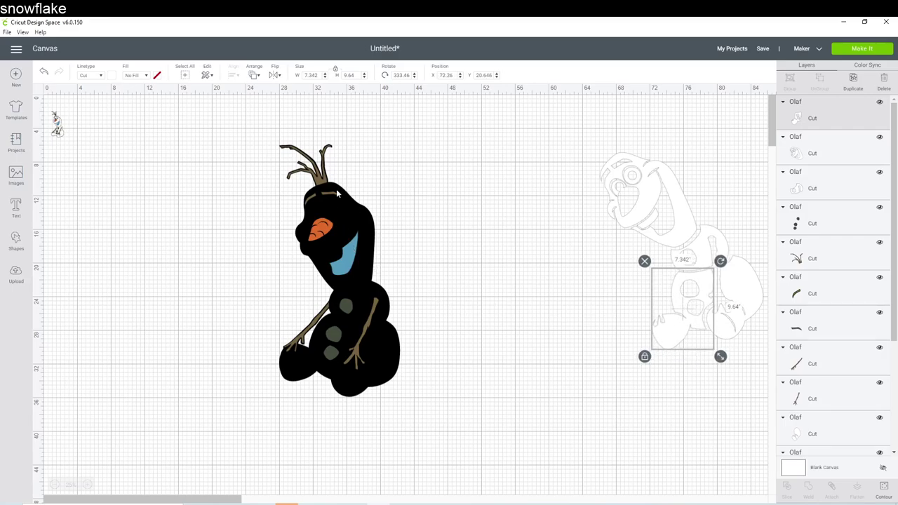
pyautogui.click(61, 134)
# Resize the colour Olaf reference image and position it at the canvas top-left
pyautogui.moveTo(73, 146); pyautogui.dragTo(197, 302)
pyautogui.moveTo(153, 201); pyautogui.dragTo(167, 184)
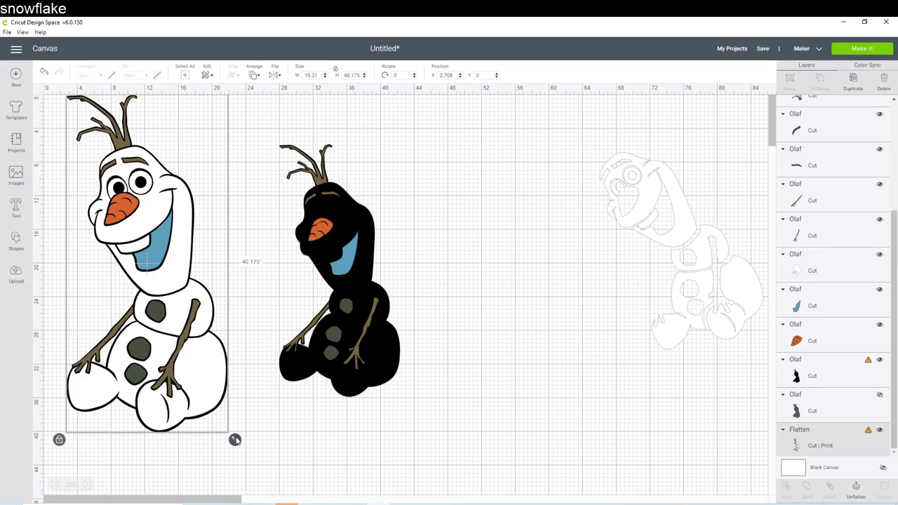
pyautogui.moveTo(235, 439); pyautogui.dragTo(148, 274)
# Pull the scarf, nose, hair, both eyebrows, both arms and buttons off the black silhouette
pyautogui.moveTo(339, 270); pyautogui.dragTo(546, 240)
pyautogui.moveTo(326, 227); pyautogui.dragTo(567, 193)
pyautogui.moveTo(318, 180); pyautogui.dragTo(515, 185)
pyautogui.moveTo(333, 193); pyautogui.dragTo(506, 221)
pyautogui.moveTo(312, 195); pyautogui.dragTo(486, 205)
pyautogui.moveTo(371, 323); pyautogui.dragTo(519, 270)
pyautogui.moveTo(306, 336); pyautogui.dragTo(537, 284)
pyautogui.moveTo(375, 309); pyautogui.dragTo(455, 295)
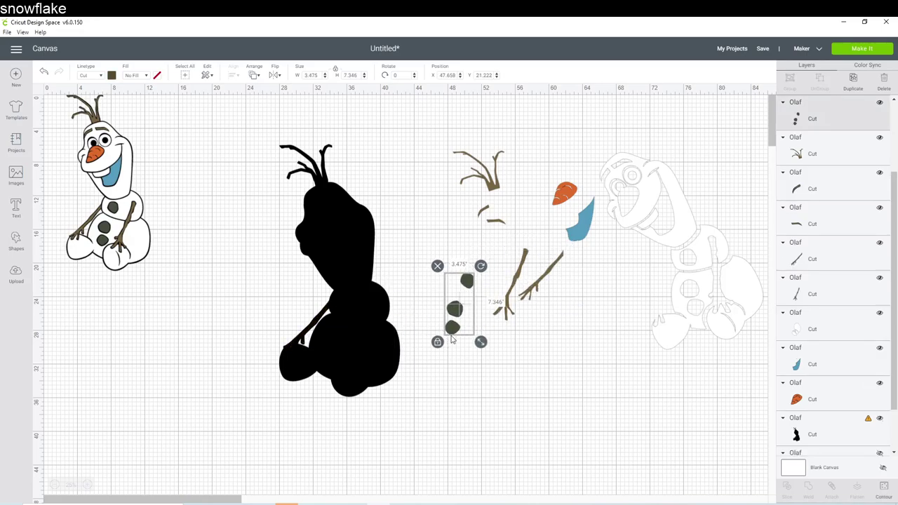
# Add a square about 14 inches wide under the buttons and slice the buttons against it
pyautogui.moveTo(456, 310); pyautogui.dragTo(443, 296)
pyautogui.click(15, 242)
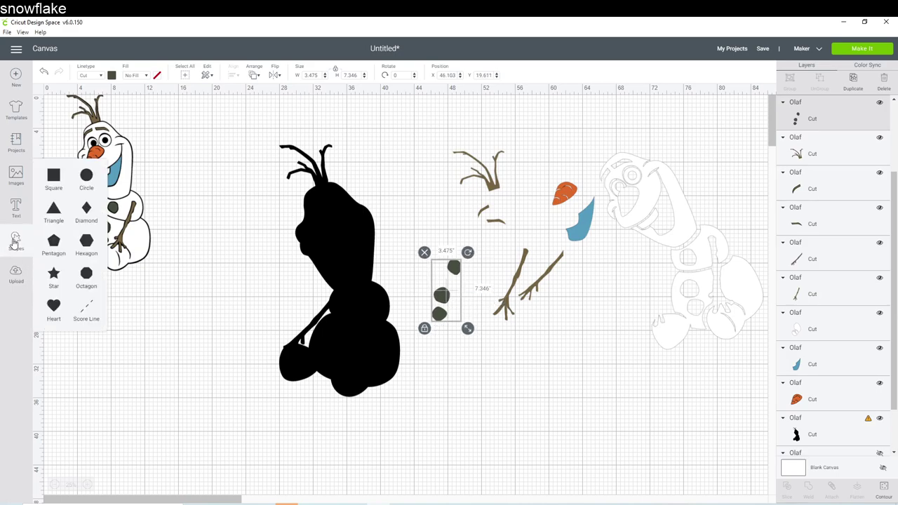
pyautogui.click(53, 179)
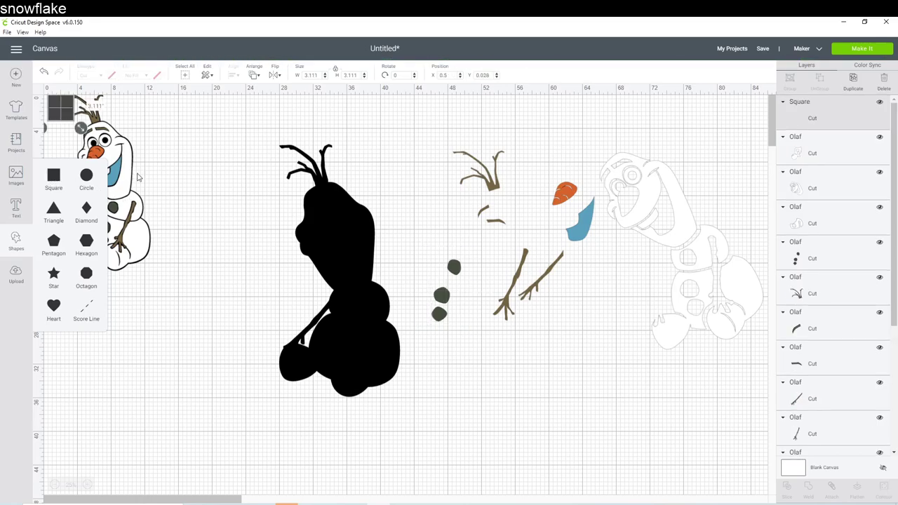
pyautogui.moveTo(105, 143); pyautogui.dragTo(484, 365)
pyautogui.moveTo(427, 303); pyautogui.dragTo(465, 323)
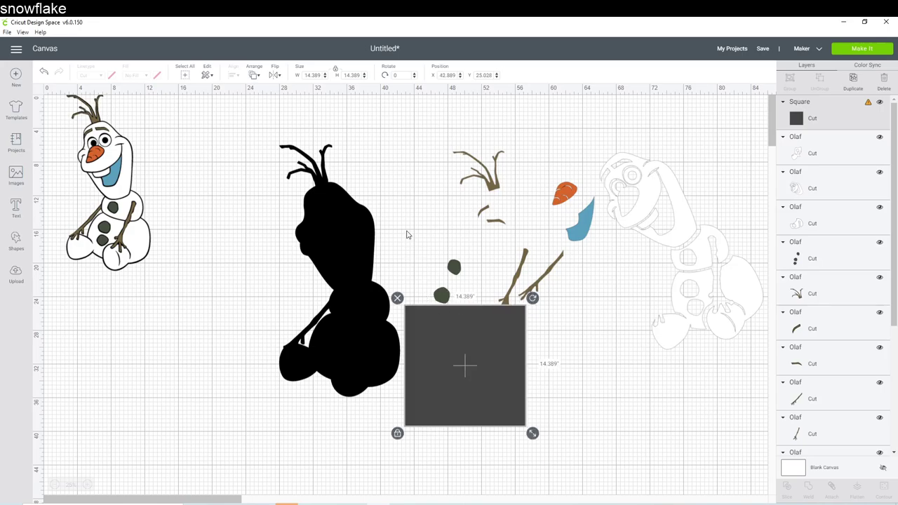
pyautogui.moveTo(406, 231); pyautogui.dragTo(457, 335)
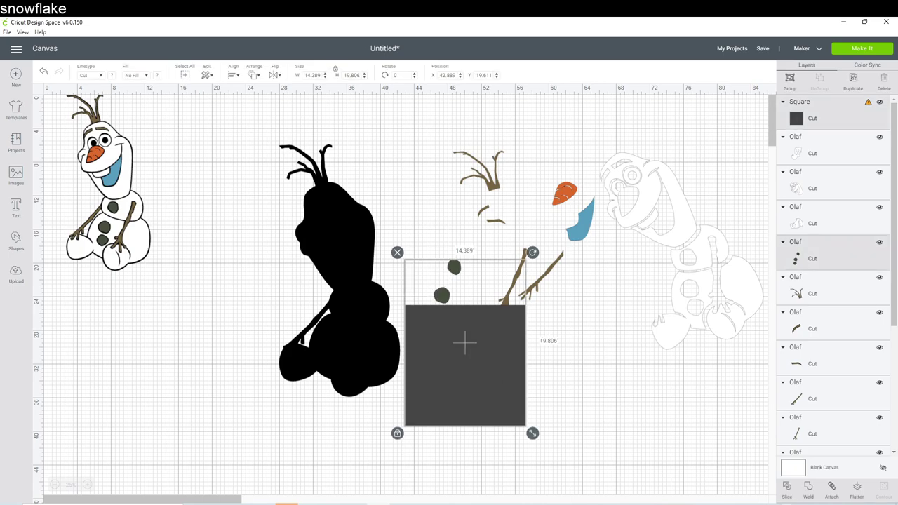
pyautogui.click(621, 401)
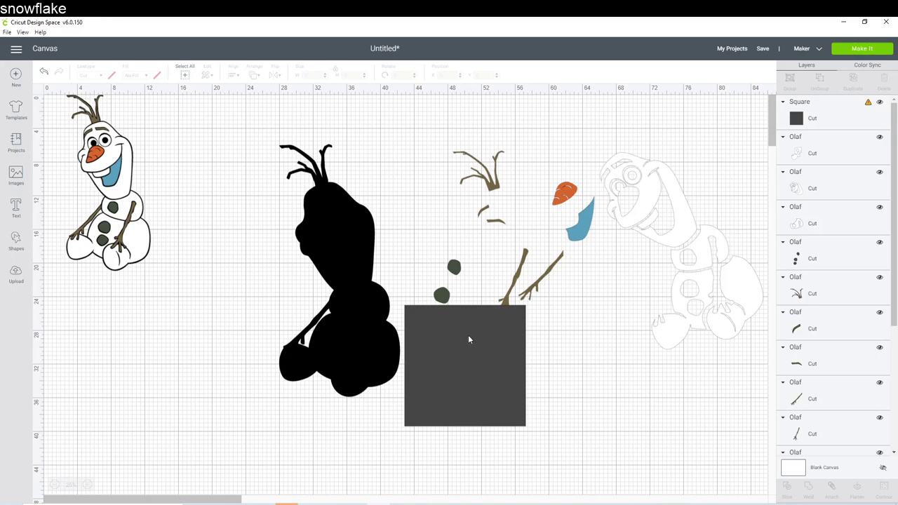
# Gather the sliced button pieces together near Olaf's arms
pyautogui.moveTo(470, 341); pyautogui.dragTo(466, 376)
pyautogui.hotkey('ctrl', 'z')
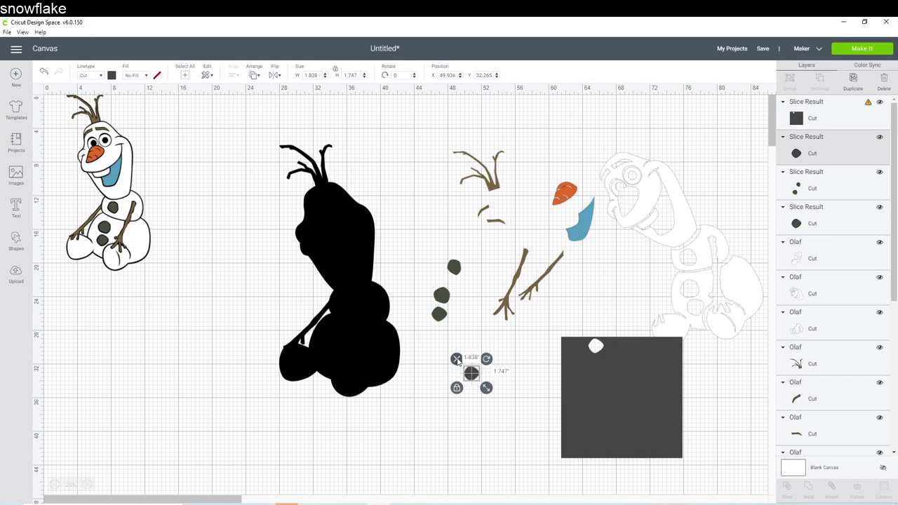
pyautogui.hotkey('ctrl', 'z')
pyautogui.click(440, 314)
pyautogui.moveTo(439, 314); pyautogui.dragTo(412, 186)
pyautogui.moveTo(447, 313); pyautogui.dragTo(548, 408)
pyautogui.moveTo(567, 345); pyautogui.dragTo(546, 378)
pyautogui.moveTo(489, 367); pyautogui.dragTo(617, 416)
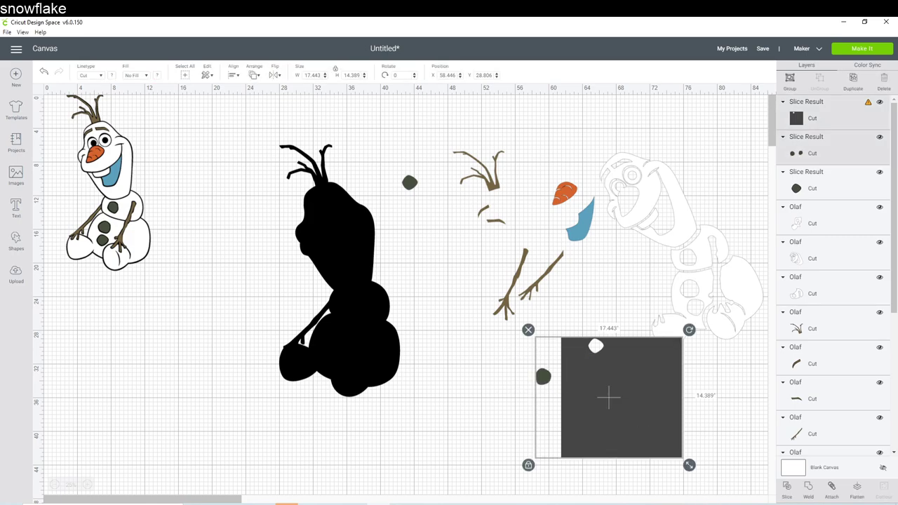
pyautogui.click(476, 384)
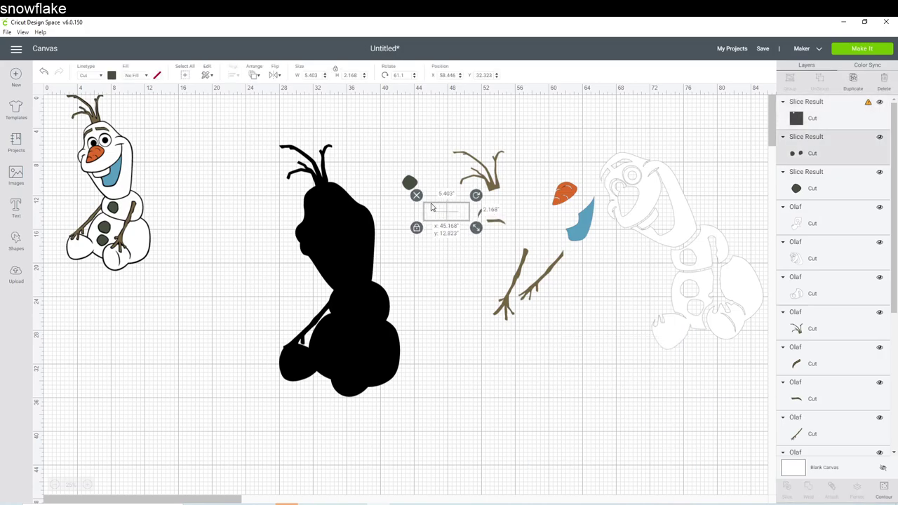
pyautogui.moveTo(547, 376); pyautogui.dragTo(426, 235)
pyautogui.click(532, 419)
# Place the third button beside the others and delete the leftover scrap and square
pyautogui.moveTo(543, 380); pyautogui.dragTo(423, 210)
pyautogui.moveTo(612, 365); pyautogui.dragTo(528, 436)
pyautogui.moveTo(574, 377); pyautogui.dragTo(495, 361)
pyautogui.click(495, 360)
pyautogui.moveTo(573, 376); pyautogui.dragTo(442, 224)
pyautogui.click(546, 435)
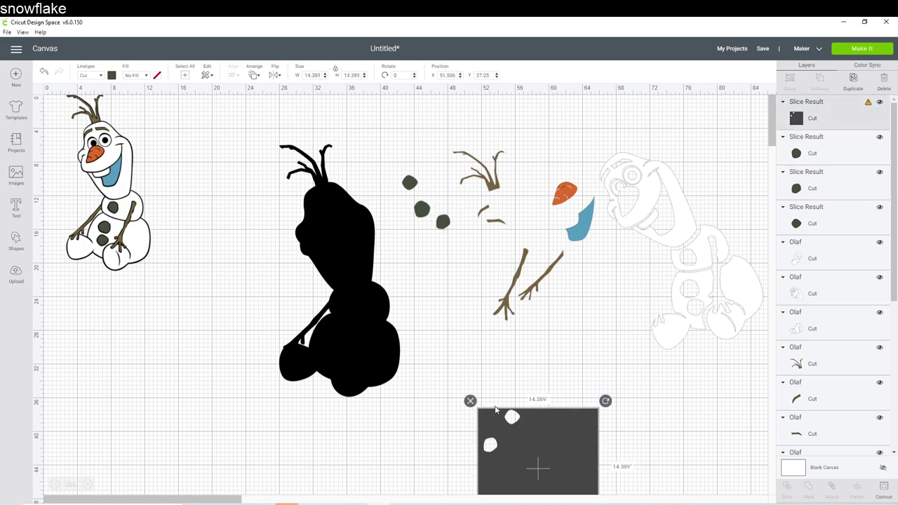
pyautogui.click(470, 400)
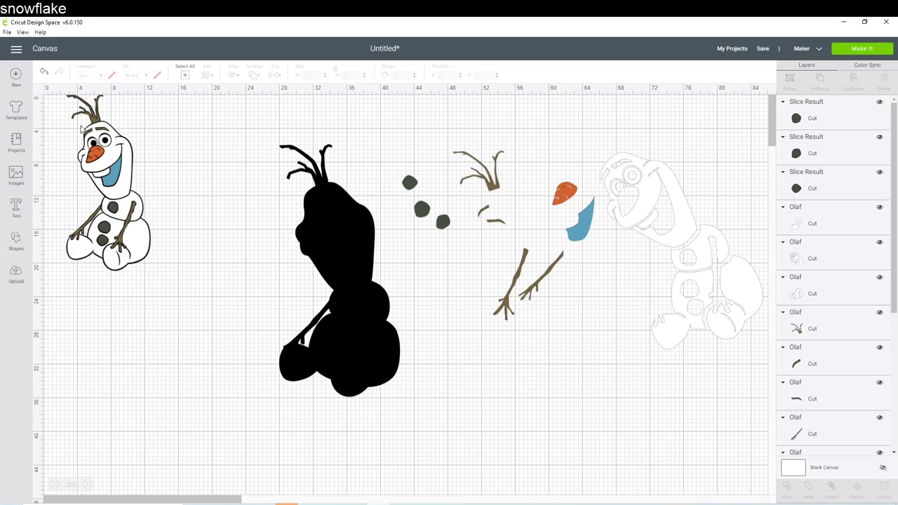
# Delete the coloured Olaf, move the black silhouette left, and add a square
pyautogui.moveTo(82, 128); pyautogui.dragTo(103, 214)
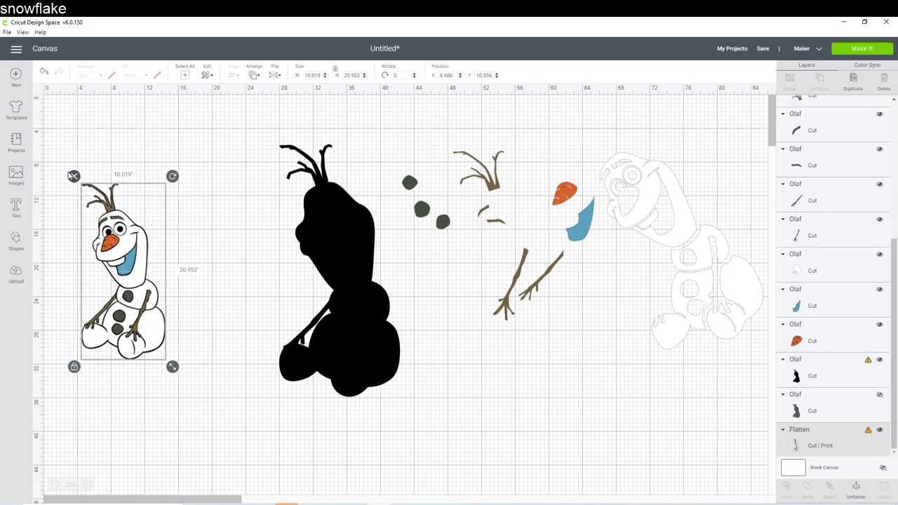
pyautogui.click(73, 176)
pyautogui.moveTo(348, 265); pyautogui.dragTo(217, 252)
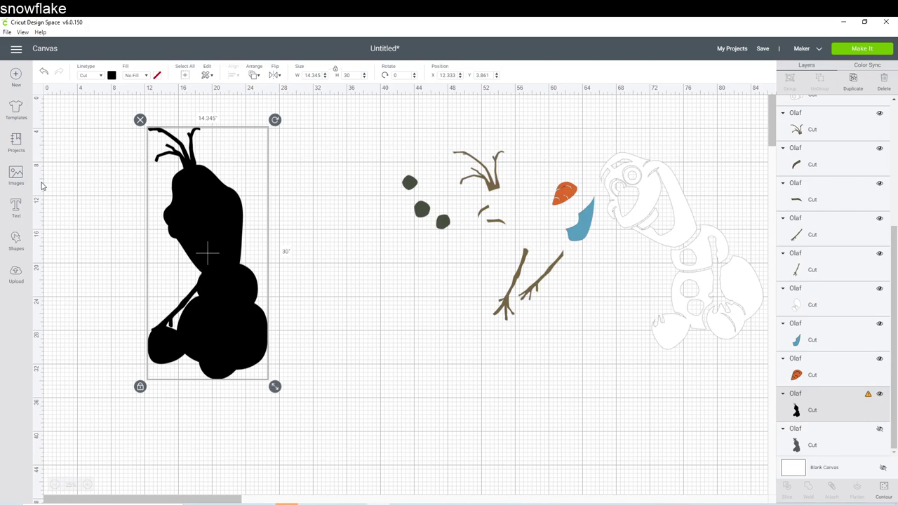
pyautogui.click(17, 238)
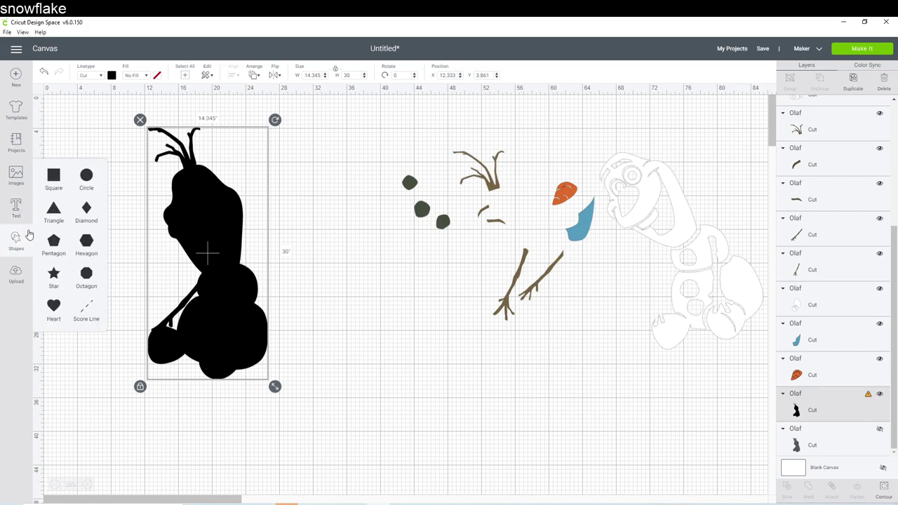
pyautogui.click(56, 179)
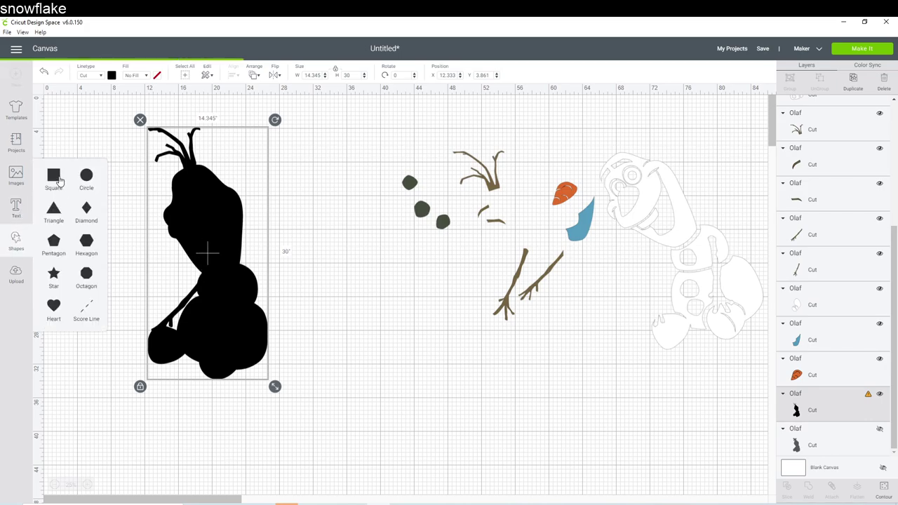
pyautogui.click(207, 203)
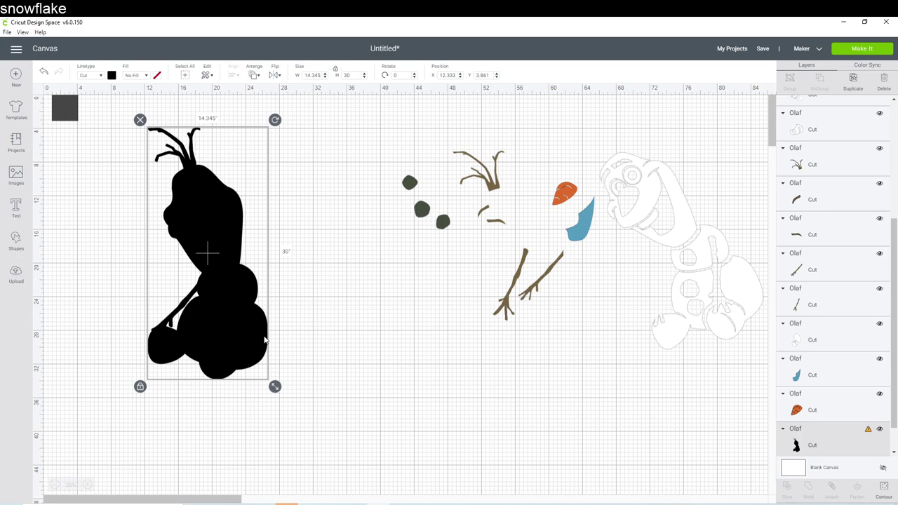
pyautogui.moveTo(213, 257); pyautogui.dragTo(247, 259)
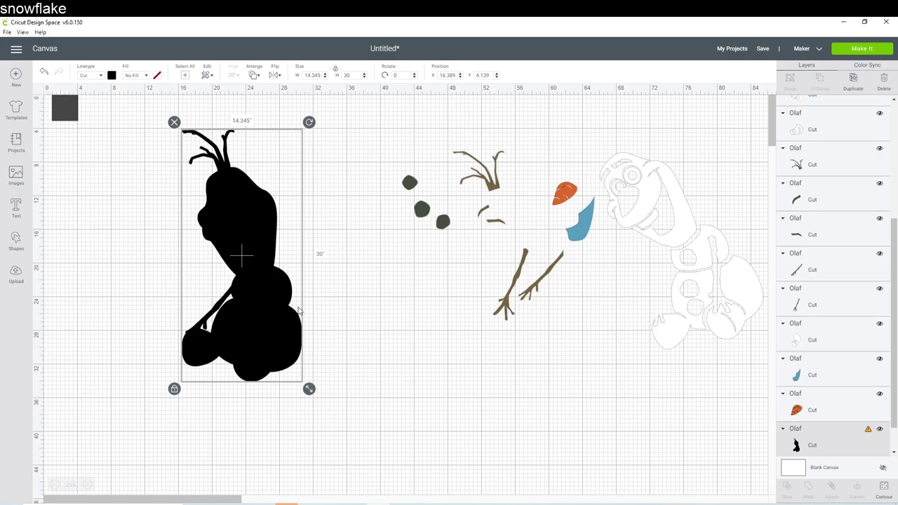
# Make the square 11 inches wide and place it at X 9, Y 4 over Olaf's head
pyautogui.moveTo(71, 113); pyautogui.dragTo(172, 170)
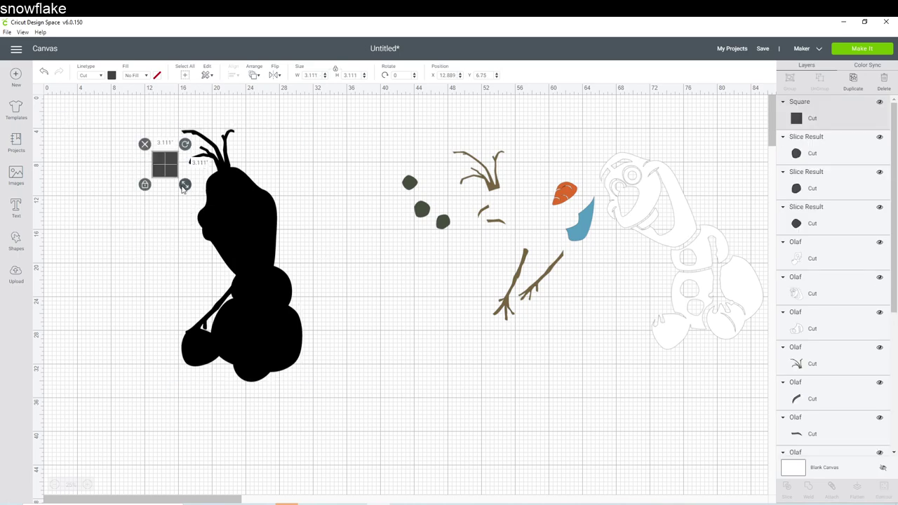
pyautogui.click(309, 75)
pyautogui.write('11')
pyautogui.press('Tab')
pyautogui.press('Tab')
pyautogui.moveTo(209, 215); pyautogui.dragTo(178, 190)
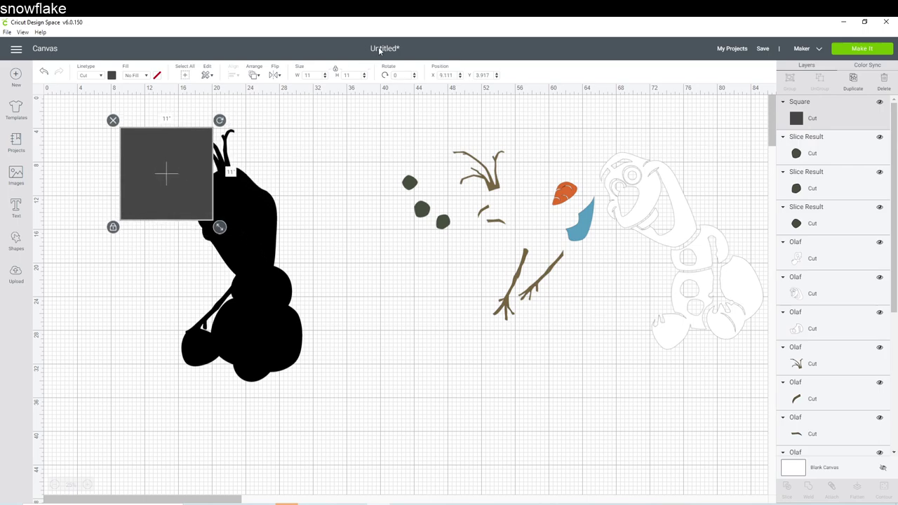
pyautogui.click(450, 75)
pyautogui.write('9')
pyautogui.press('Tab')
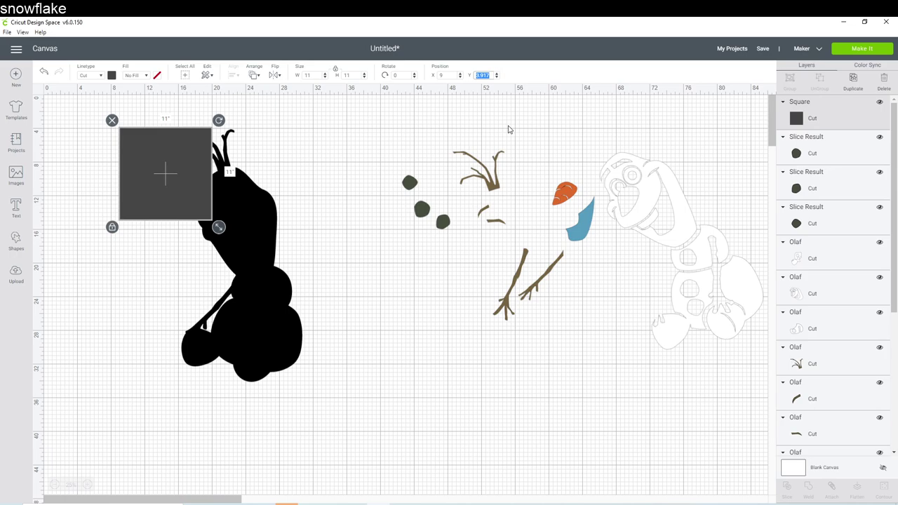
pyautogui.write('4')
pyautogui.press('Return')
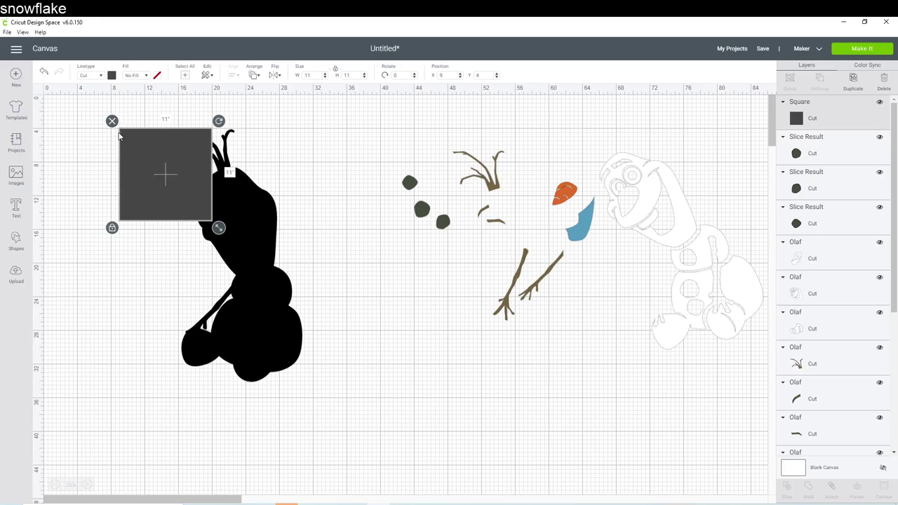
# Duplicate the 11-inch square and place the copy at X 20, Y 4
pyautogui.click(853, 78)
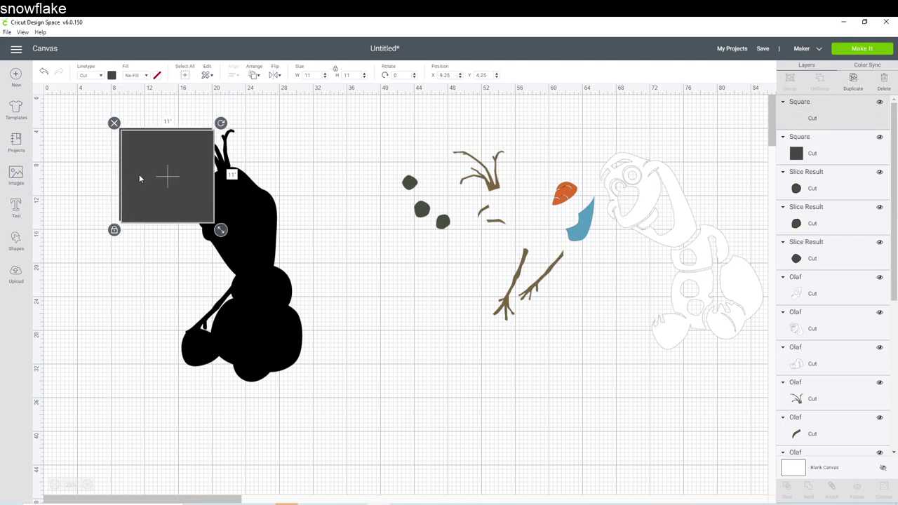
pyautogui.moveTo(139, 178); pyautogui.dragTo(232, 172)
pyautogui.click(447, 75)
pyautogui.write('20')
pyautogui.press('Tab')
pyautogui.write('4')
pyautogui.press('Return')
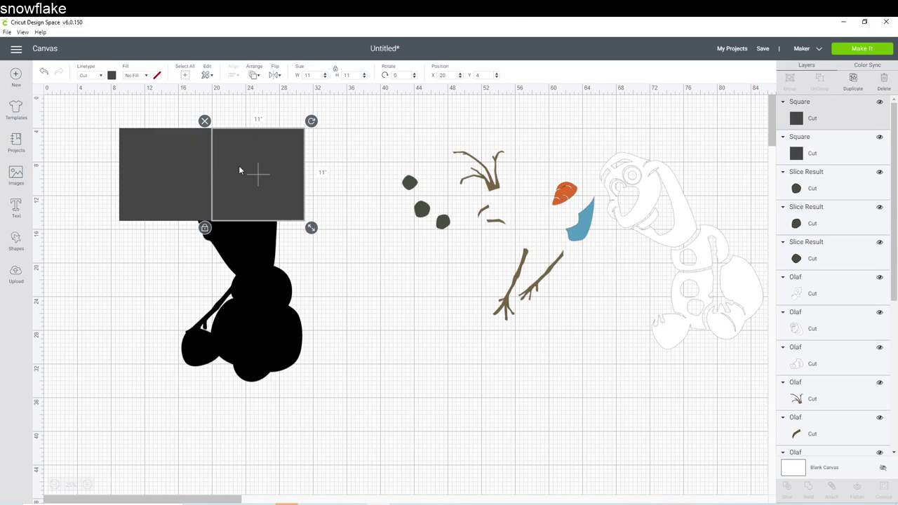
# Select the left and right squares
pyautogui.click(90, 180)
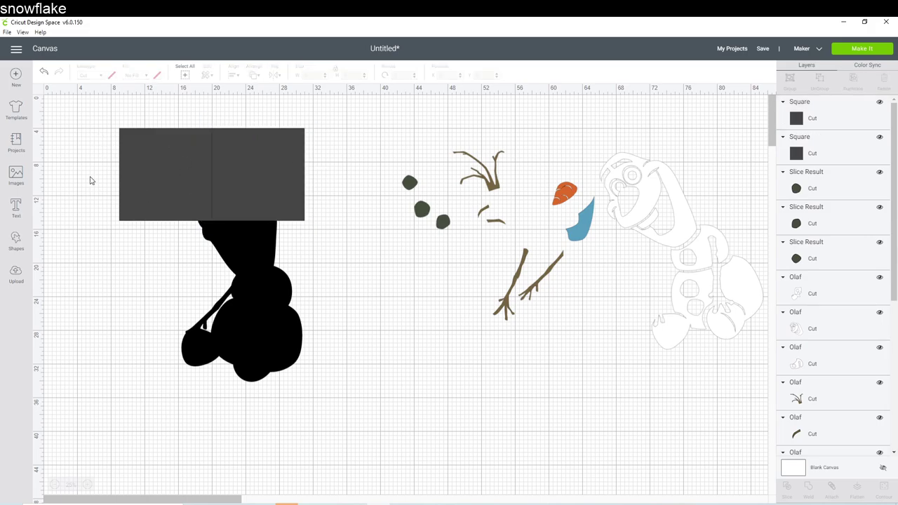
pyautogui.click(151, 172)
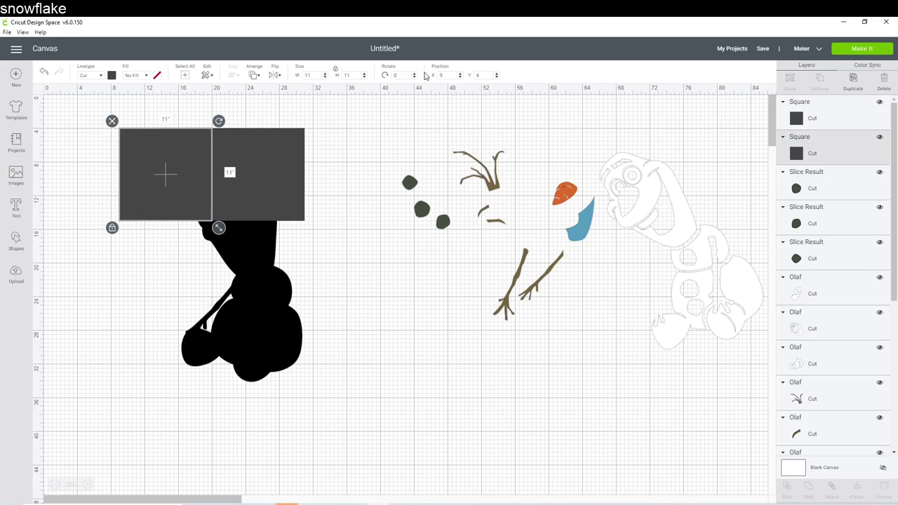
pyautogui.click(237, 169)
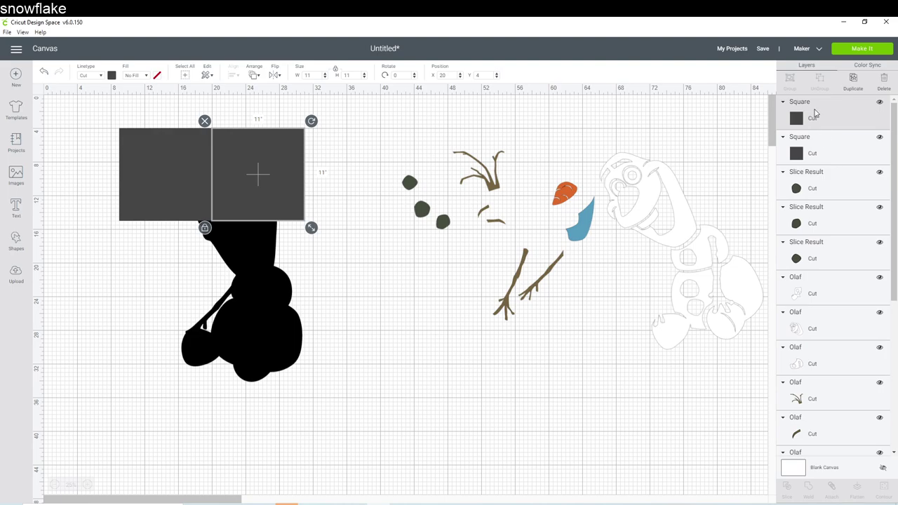
# Duplicate the pair of squares and place the second row at X 9, Y 15
pyautogui.keyDown('shift'); pyautogui.click(828, 150); pyautogui.keyUp('shift')
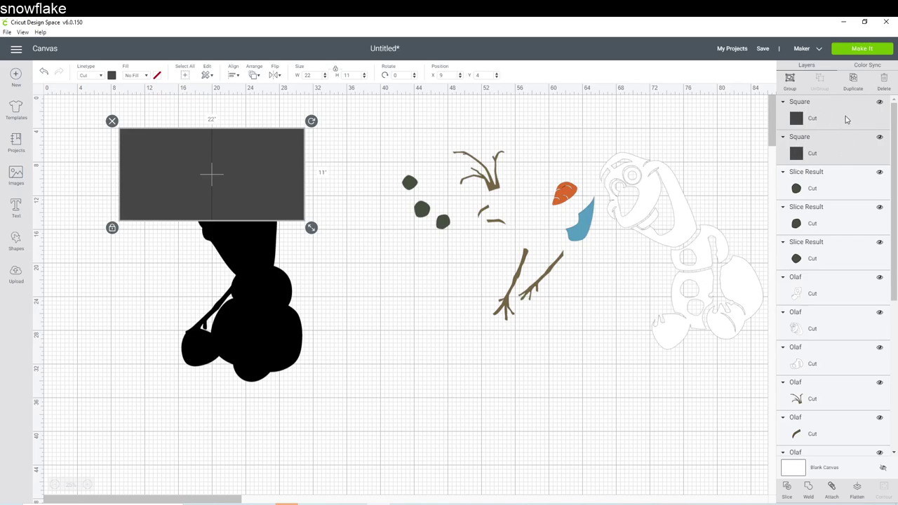
pyautogui.click(854, 84)
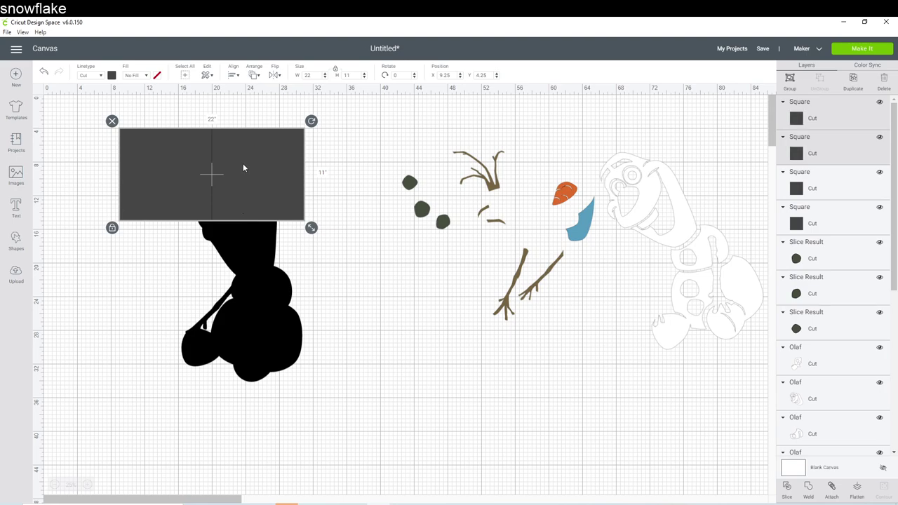
pyautogui.moveTo(245, 162); pyautogui.dragTo(240, 253)
pyautogui.click(449, 75)
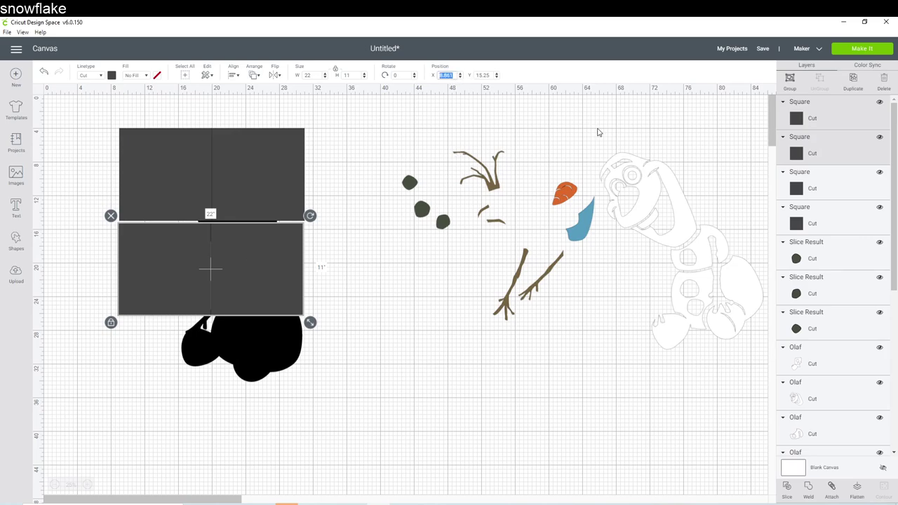
pyautogui.write('9')
pyautogui.press('Tab')
pyautogui.write('15')
pyautogui.press('Return')
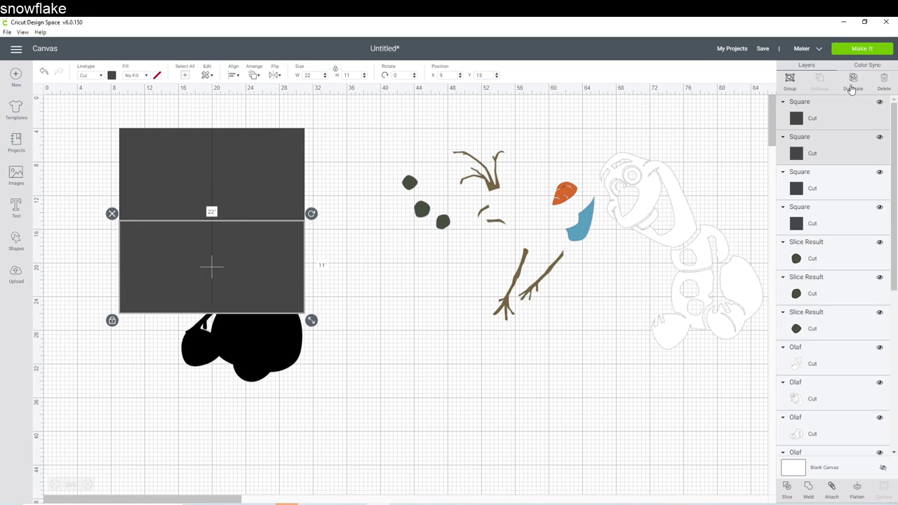
# Duplicate the pair again and place the third row at X 9, Y 26
pyautogui.hotkey('ctrl', 'd')
pyautogui.hotkey('ctrl', 'd')
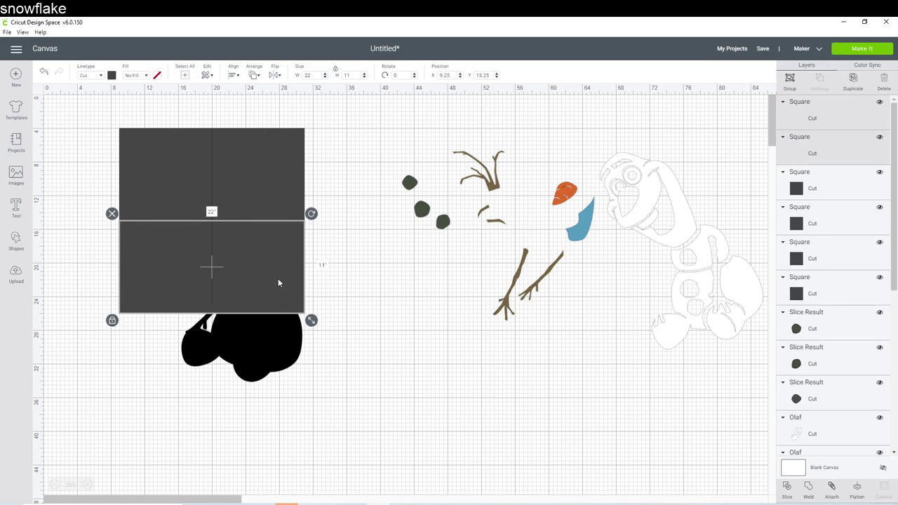
pyautogui.moveTo(274, 262); pyautogui.dragTo(272, 349)
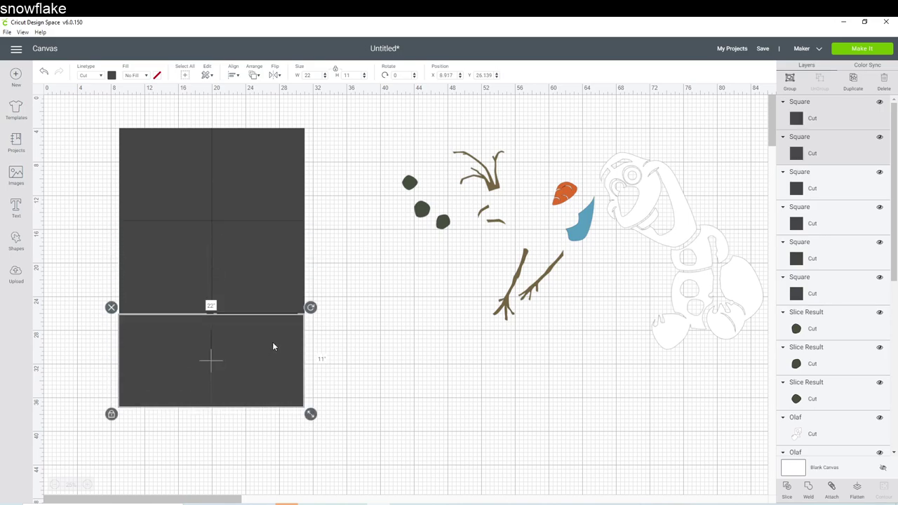
pyautogui.doubleClick(447, 75)
pyautogui.write('9')
pyautogui.press('Tab')
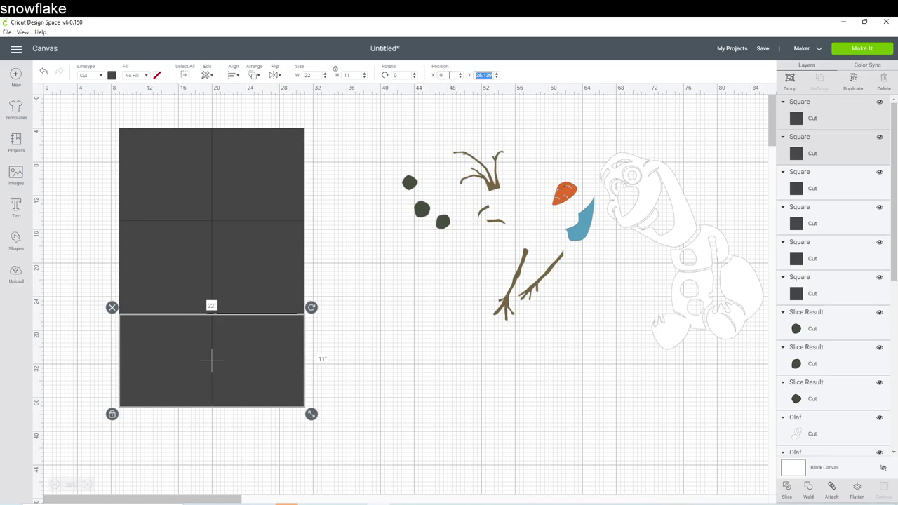
pyautogui.write('26')
pyautogui.press('Return')
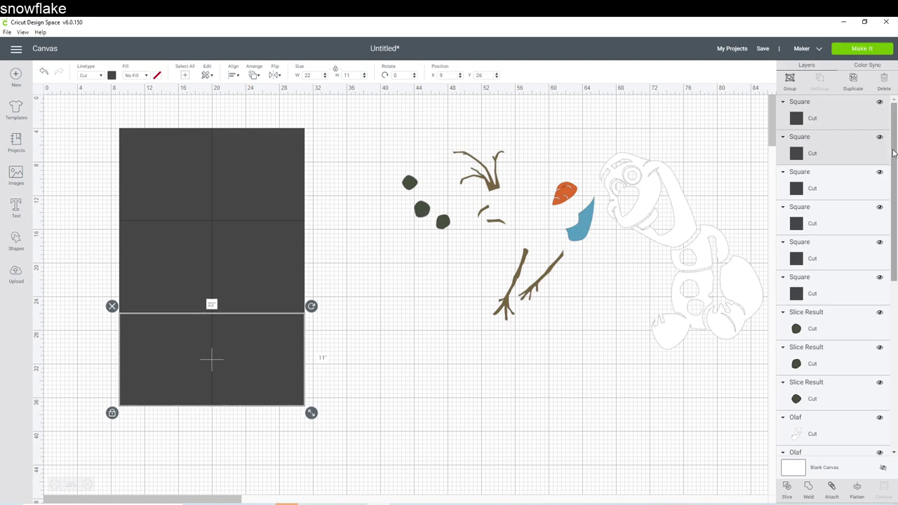
# Delete the hidden grey Olaf layer and select the black Olaf silhouette
pyautogui.moveTo(894, 153); pyautogui.dragTo(896, 379)
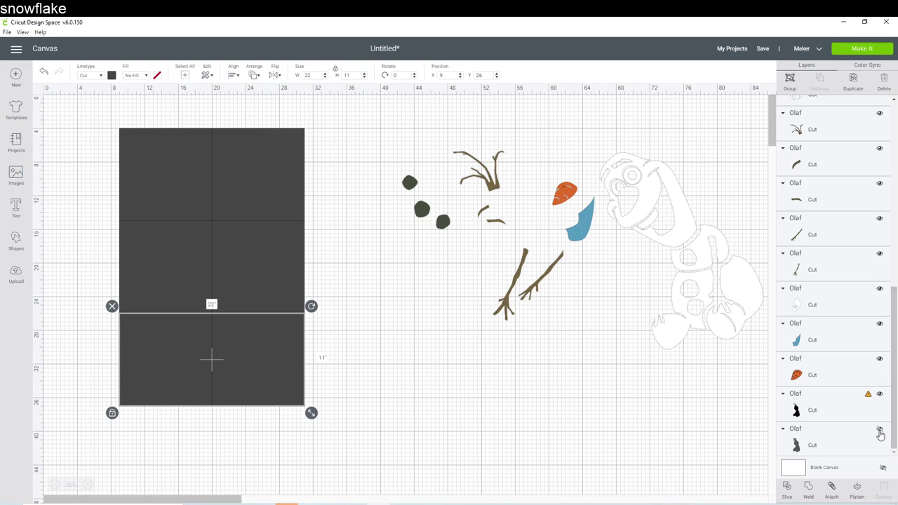
pyautogui.click(831, 440)
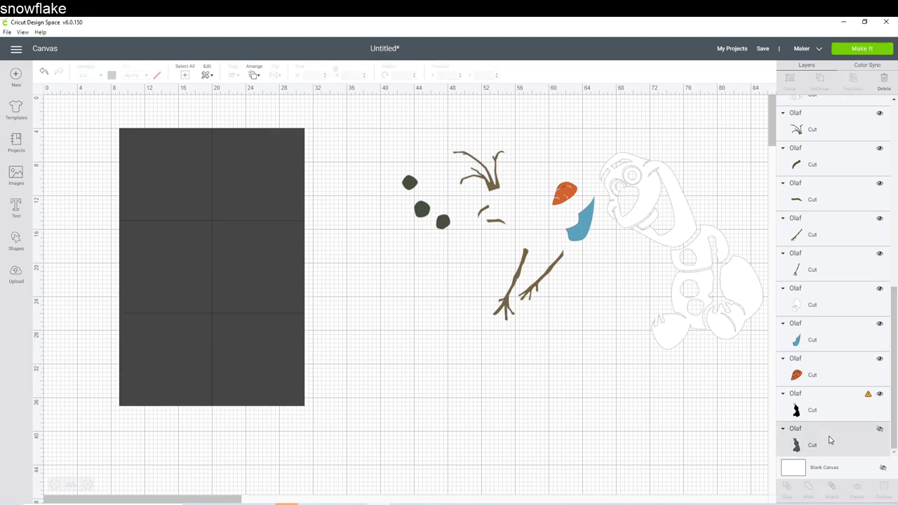
pyautogui.press('Delete')
pyautogui.click(819, 440)
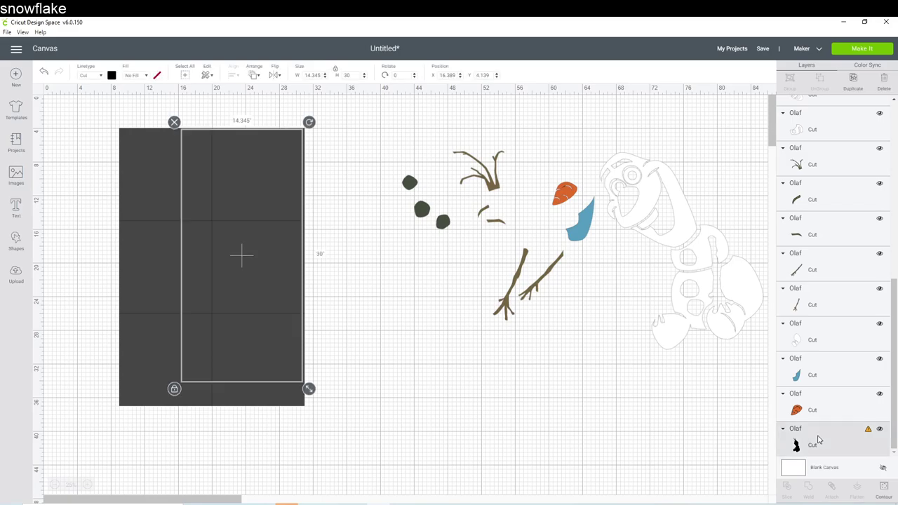
# Bring the black Olaf to the front and drag it onto the square block
pyautogui.click(254, 76)
pyautogui.click(265, 124)
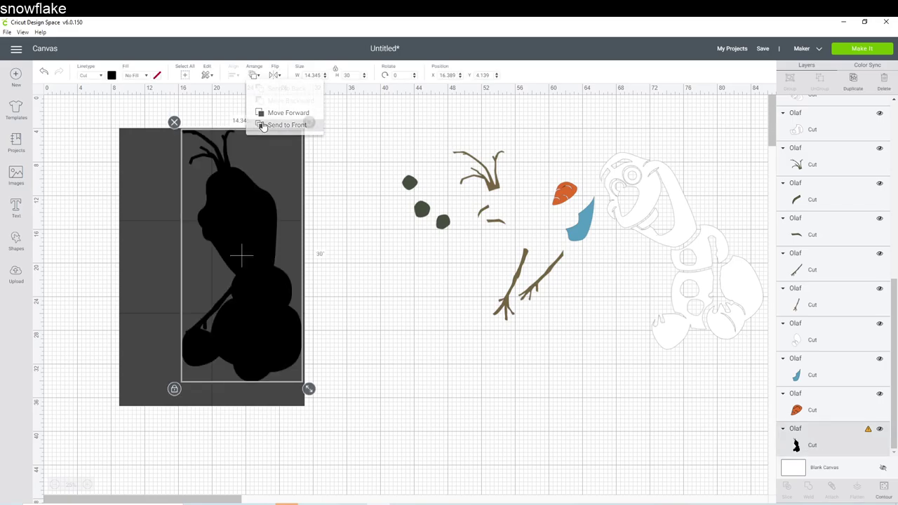
pyautogui.moveTo(235, 214); pyautogui.dragTo(225, 272)
# Fine-tune Olaf's position to X 12.944, Y 5.278 inside the block while zoomed in
pyautogui.click(332, 233)
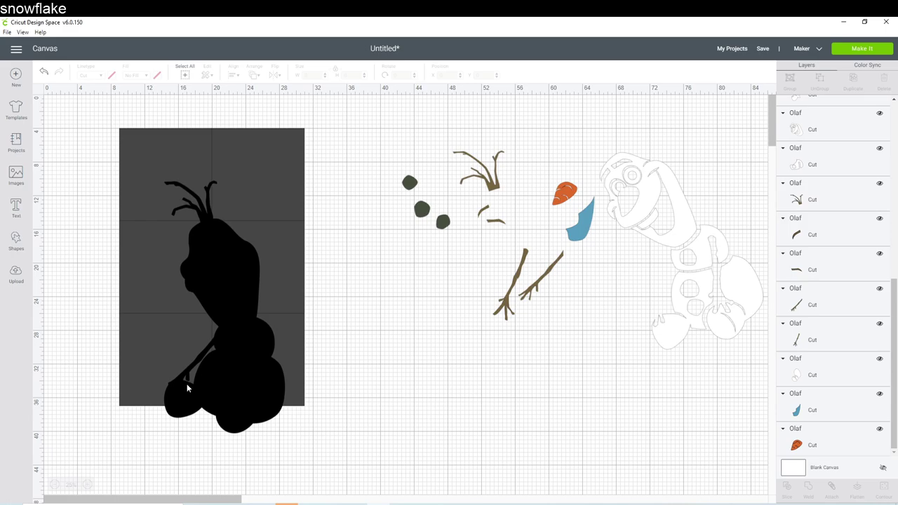
pyautogui.click(86, 486)
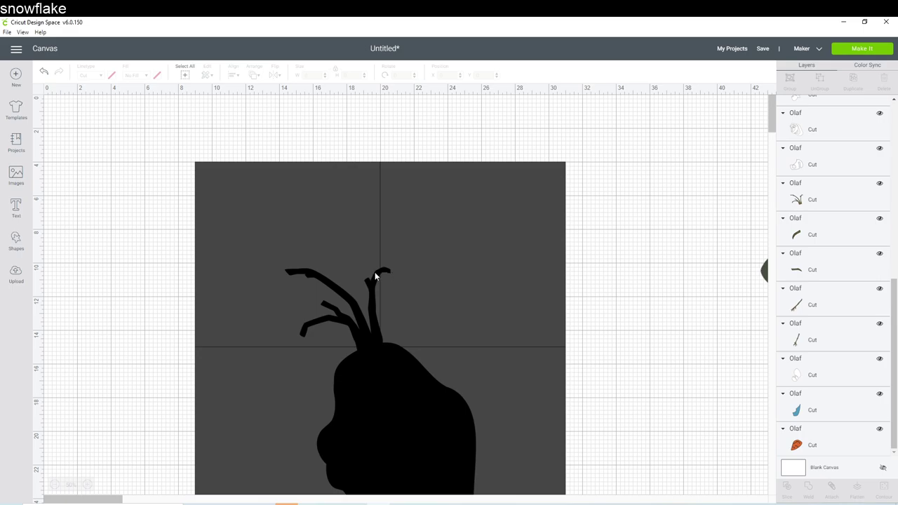
pyautogui.moveTo(409, 428); pyautogui.dragTo(349, 352)
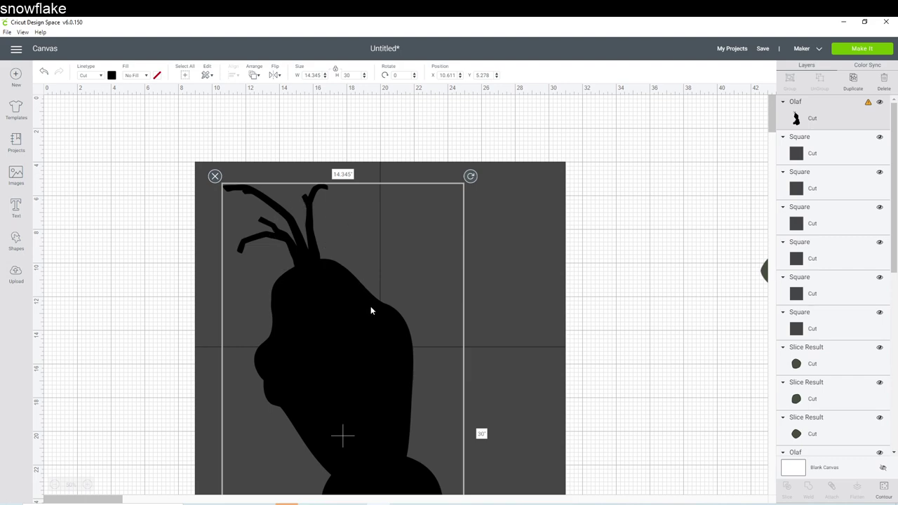
pyautogui.moveTo(370, 344); pyautogui.dragTo(411, 348)
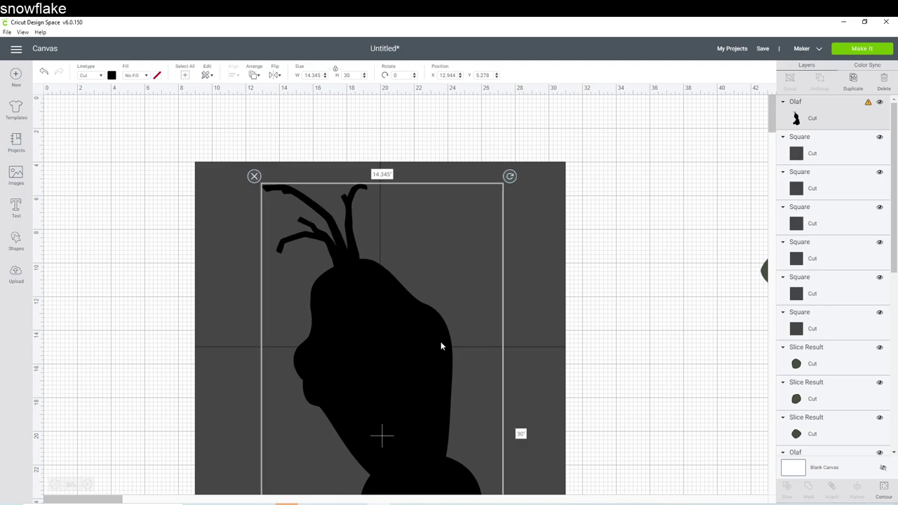
pyautogui.scroll(-3, 426, 294)
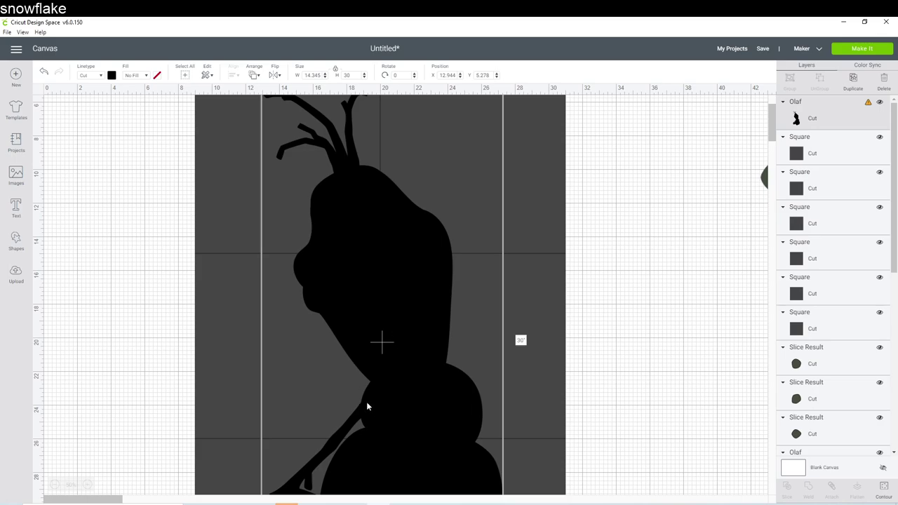
pyautogui.scroll(-5, 366, 406)
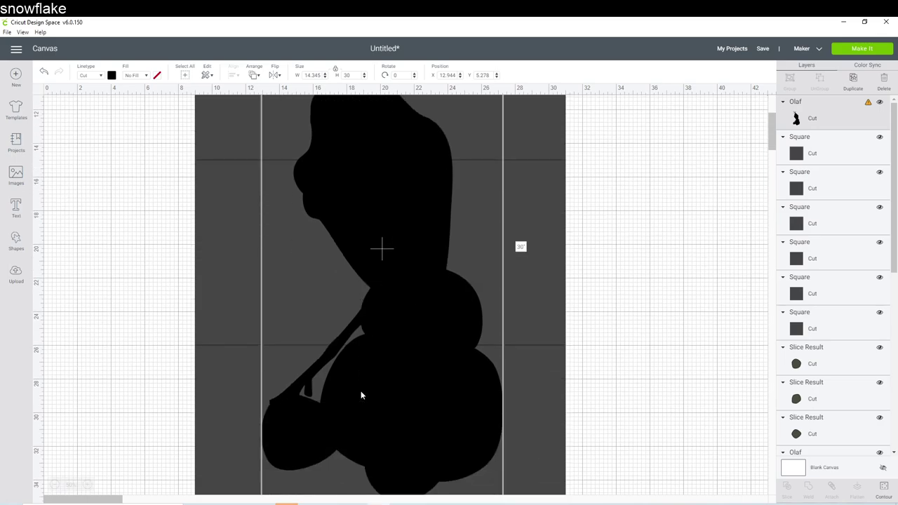
pyautogui.scroll(-1, 362, 396)
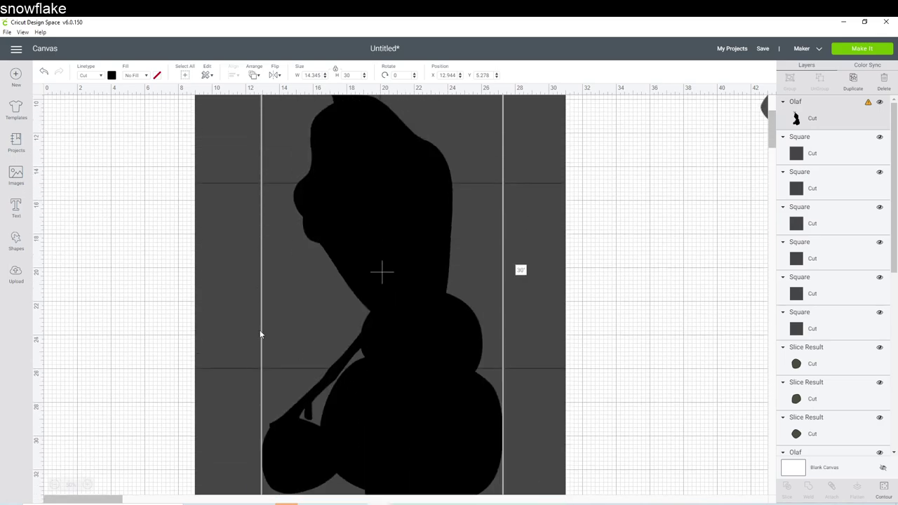
pyautogui.click(150, 316)
pyautogui.click(55, 484)
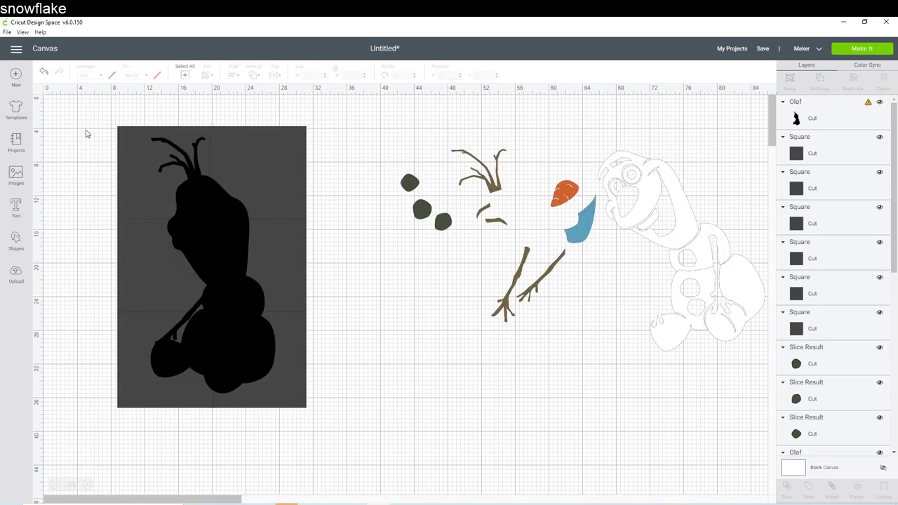
# Slice Olaf with the top-left square and pull the head-and-hair piece to the right
pyautogui.moveTo(85, 125); pyautogui.dragTo(183, 197)
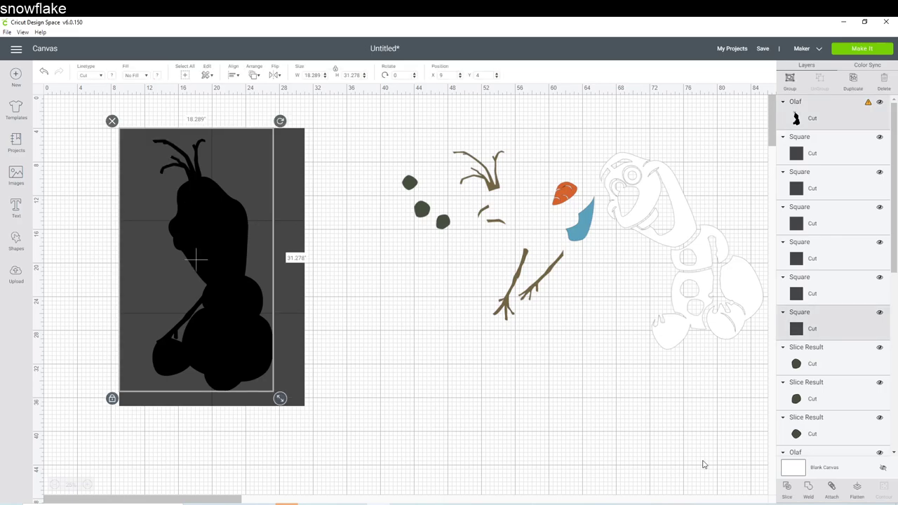
pyautogui.click(788, 488)
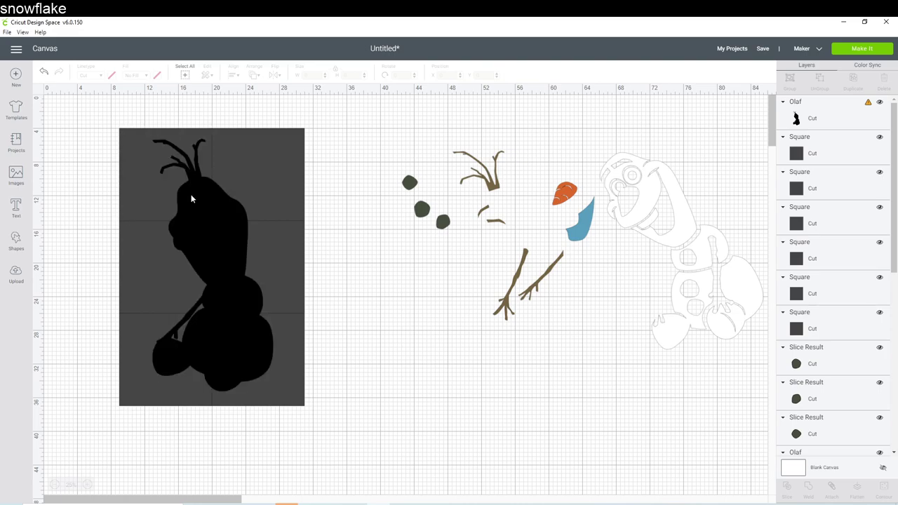
pyautogui.moveTo(184, 164); pyautogui.dragTo(358, 237)
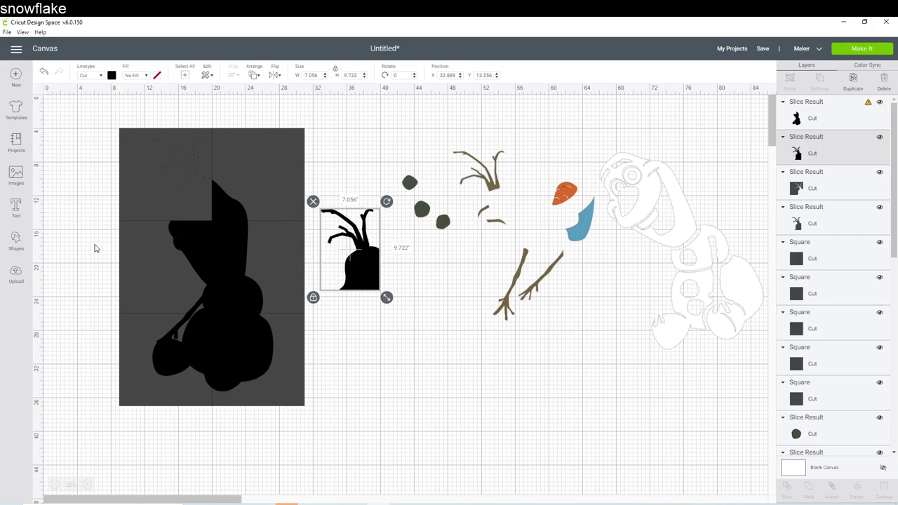
# Slice the remaining silhouette with the bottom-left square
pyautogui.moveTo(94, 244); pyautogui.dragTo(196, 275)
pyautogui.click(465, 369)
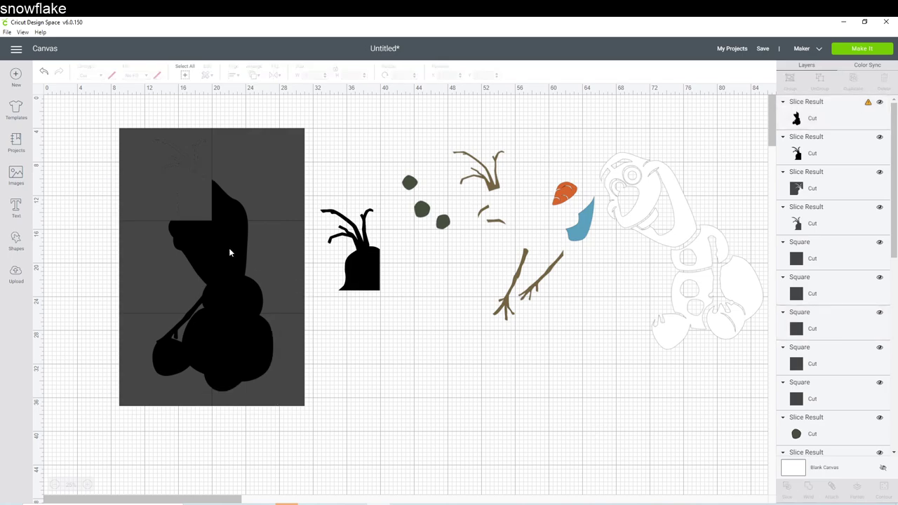
pyautogui.click(201, 254)
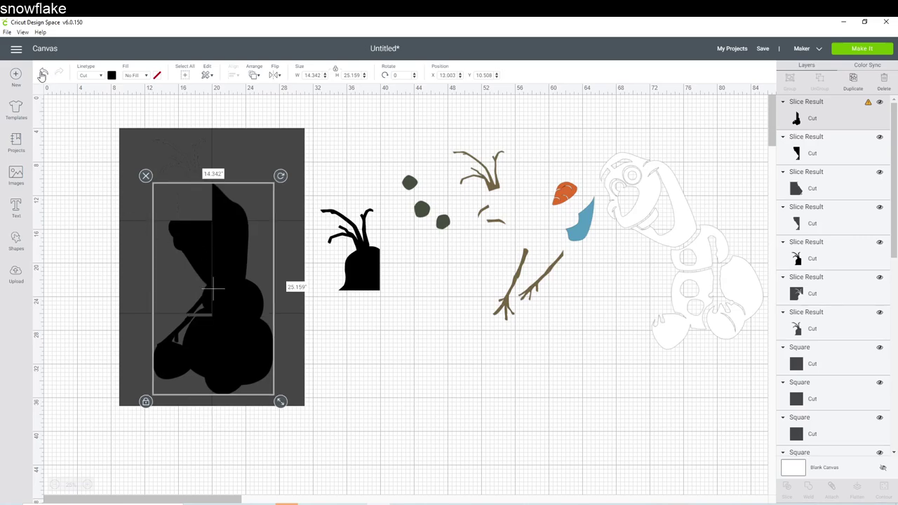
pyautogui.click(43, 73)
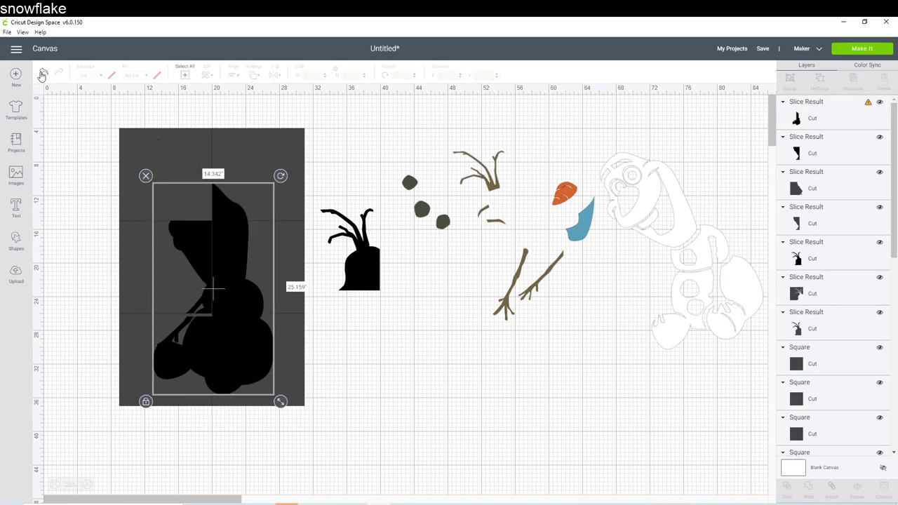
pyautogui.click(173, 236)
pyautogui.moveTo(76, 351); pyautogui.dragTo(197, 424)
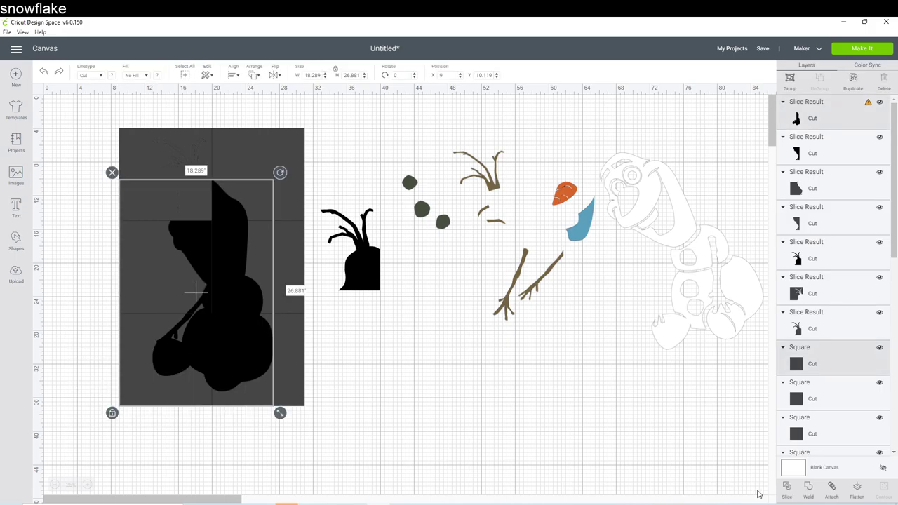
pyautogui.click(514, 406)
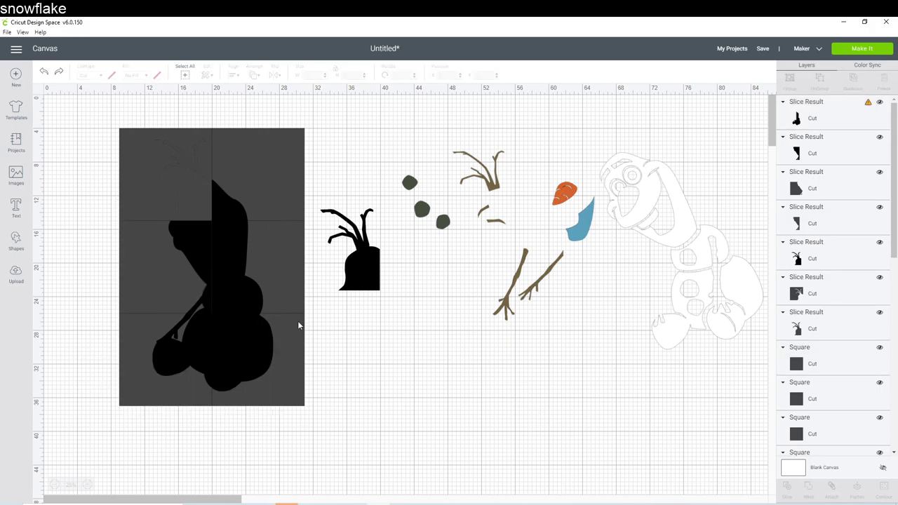
pyautogui.hotkey('ctrl', 'y')
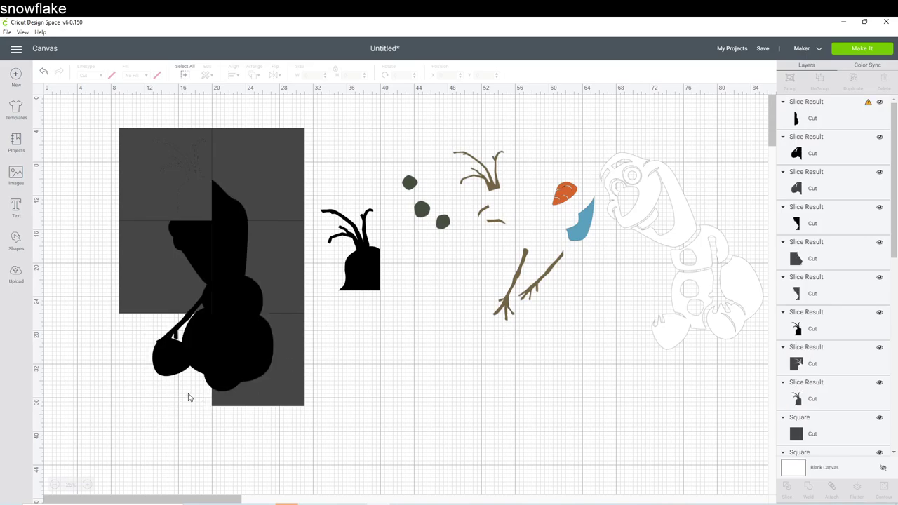
# Move the black arm and body pieces out to the right of the block
pyautogui.click(168, 363)
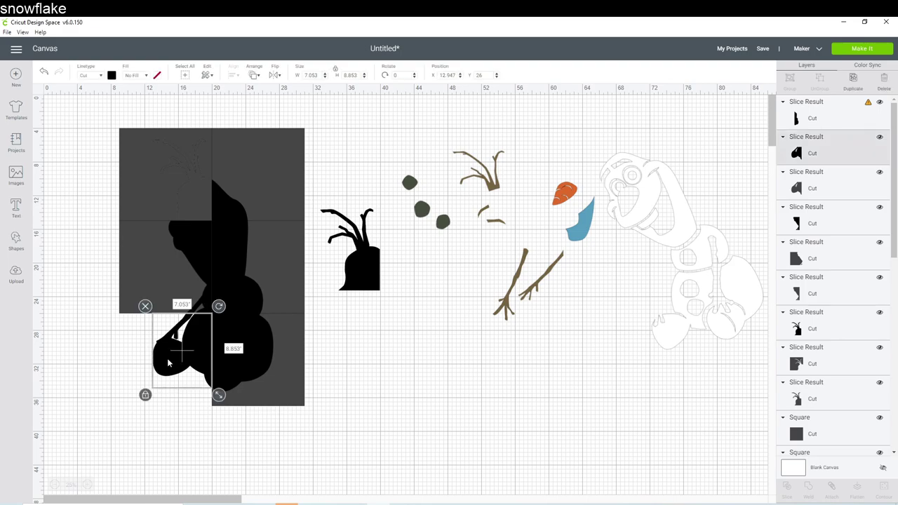
pyautogui.moveTo(181, 363); pyautogui.dragTo(358, 412)
pyautogui.moveTo(187, 239); pyautogui.dragTo(356, 311)
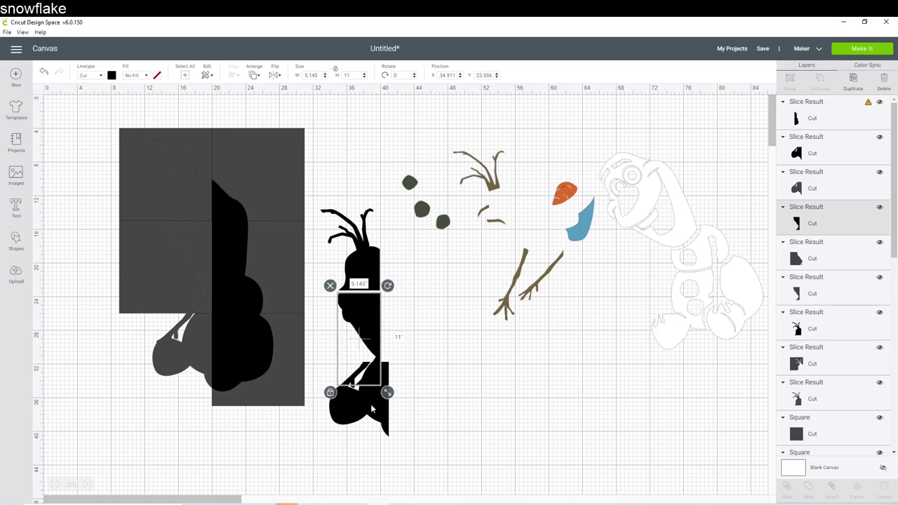
pyautogui.moveTo(370, 405); pyautogui.dragTo(363, 433)
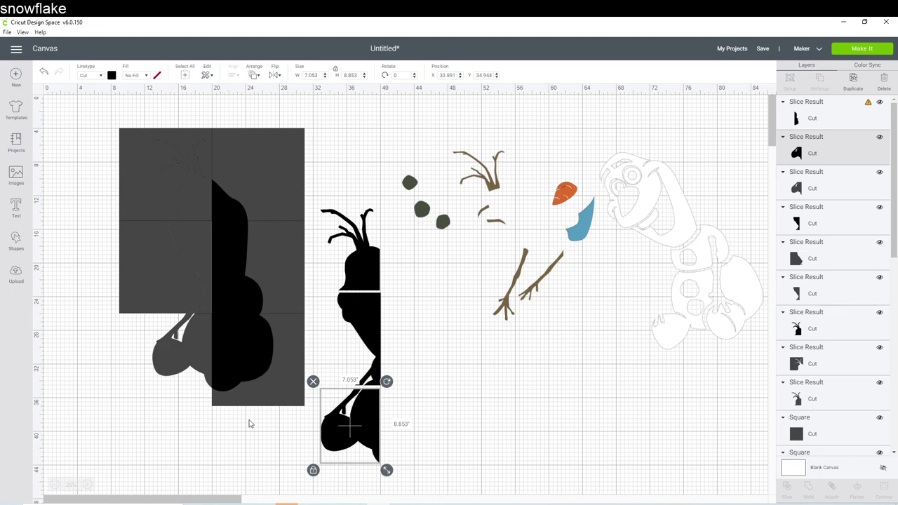
pyautogui.click(242, 363)
pyautogui.click(247, 447)
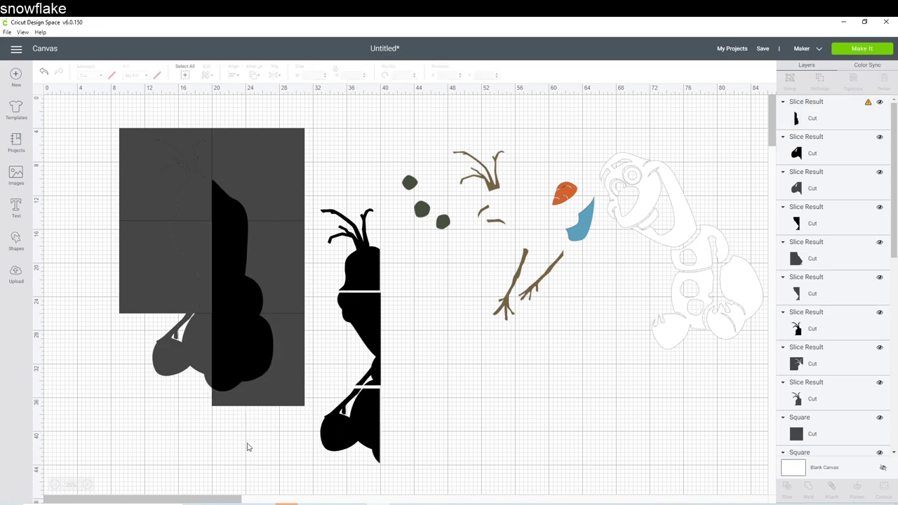
pyautogui.moveTo(239, 396); pyautogui.dragTo(235, 443)
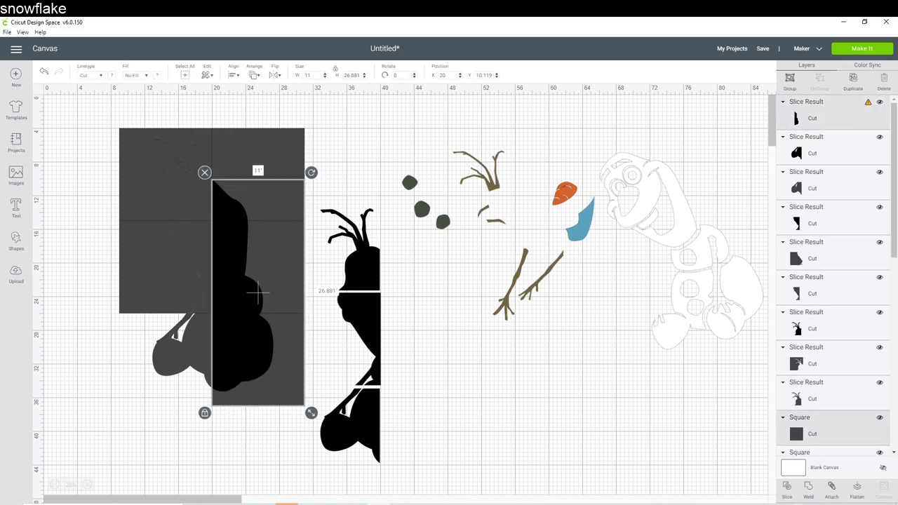
pyautogui.click(309, 279)
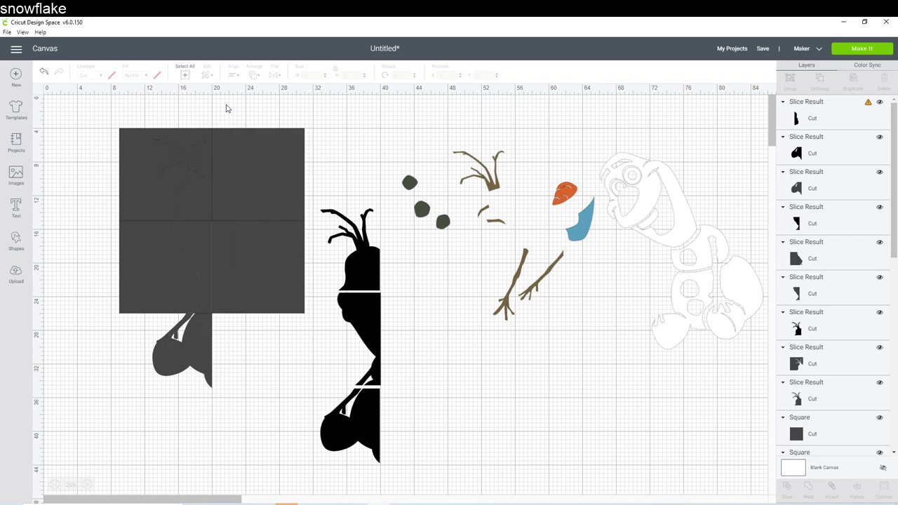
# Slice the body with the right-column squares, arrange the pieces, and delete the grey leftovers
pyautogui.moveTo(226, 105); pyautogui.dragTo(237, 210)
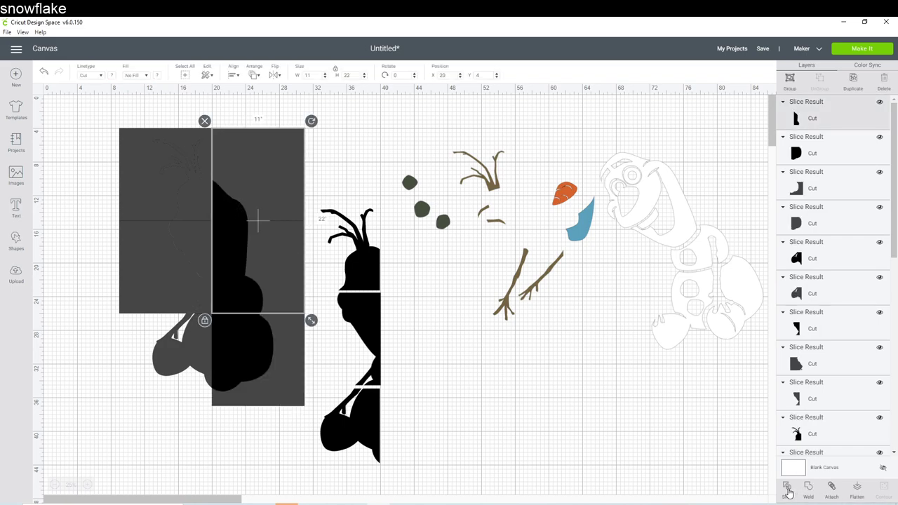
pyautogui.click(454, 323)
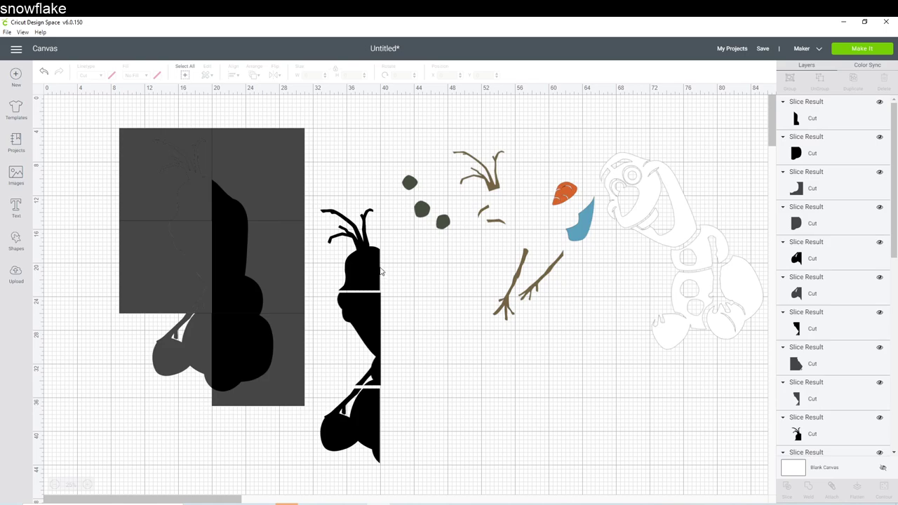
pyautogui.click(225, 206)
pyautogui.moveTo(225, 206); pyautogui.dragTo(397, 278)
pyautogui.click(244, 274)
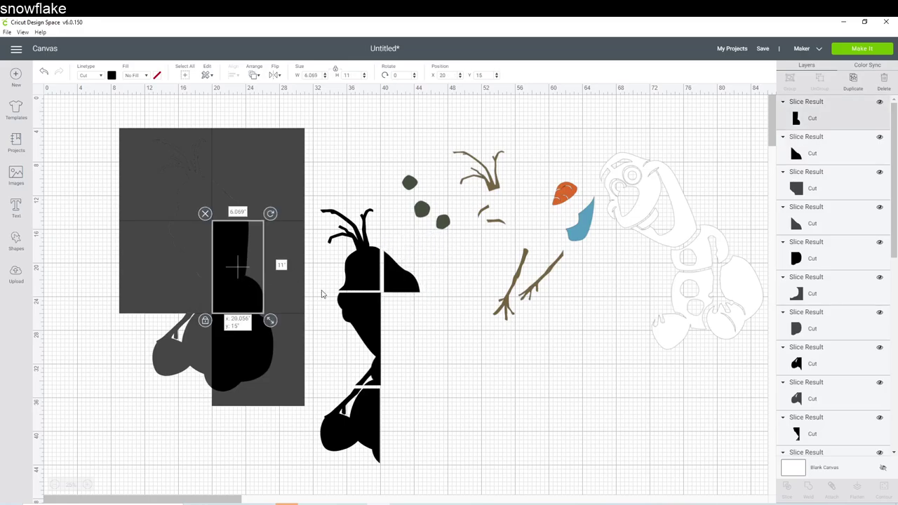
pyautogui.moveTo(330, 297); pyautogui.dragTo(417, 354)
pyautogui.click(249, 352)
pyautogui.moveTo(356, 386); pyautogui.dragTo(426, 435)
pyautogui.moveTo(93, 119); pyautogui.dragTo(271, 413)
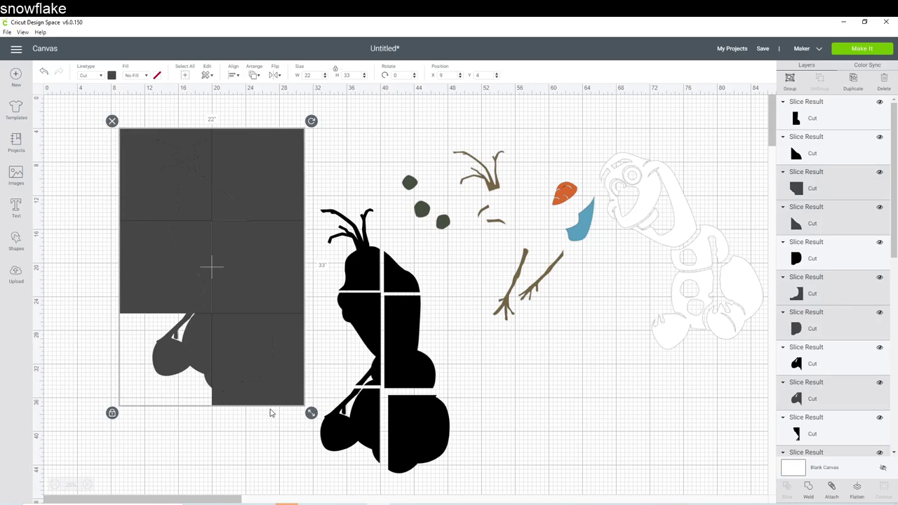
pyautogui.press('Delete')
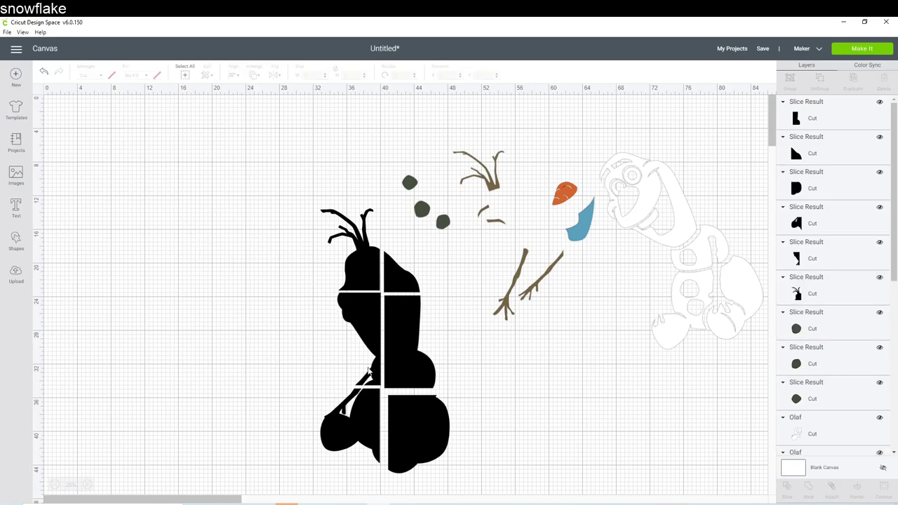
pyautogui.click(424, 421)
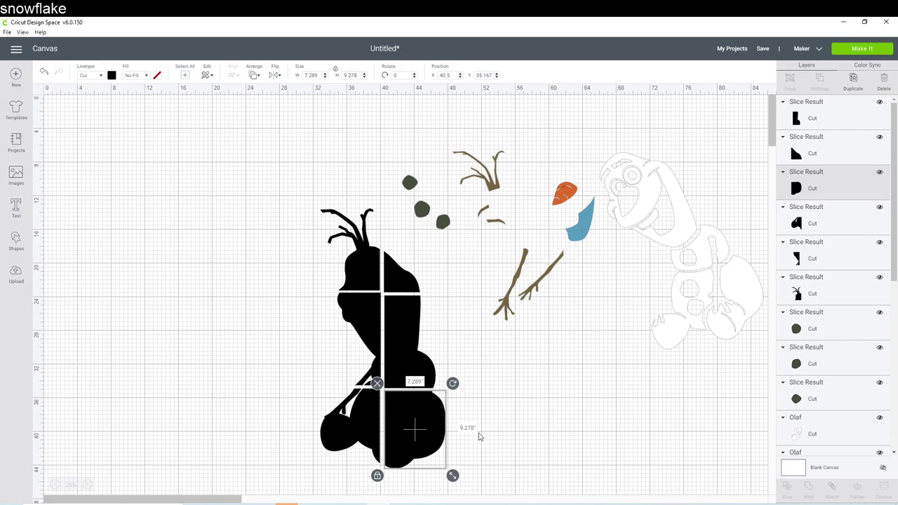
pyautogui.click(511, 438)
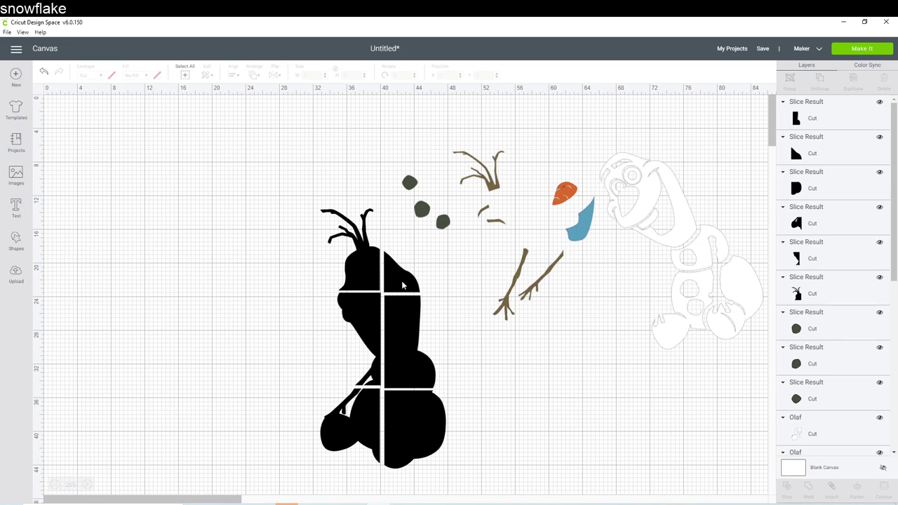
pyautogui.click(403, 285)
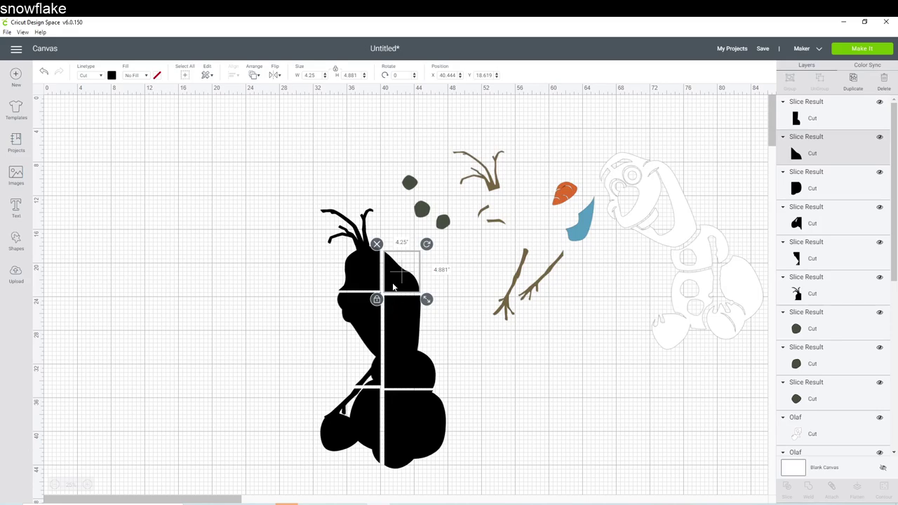
pyautogui.click(553, 414)
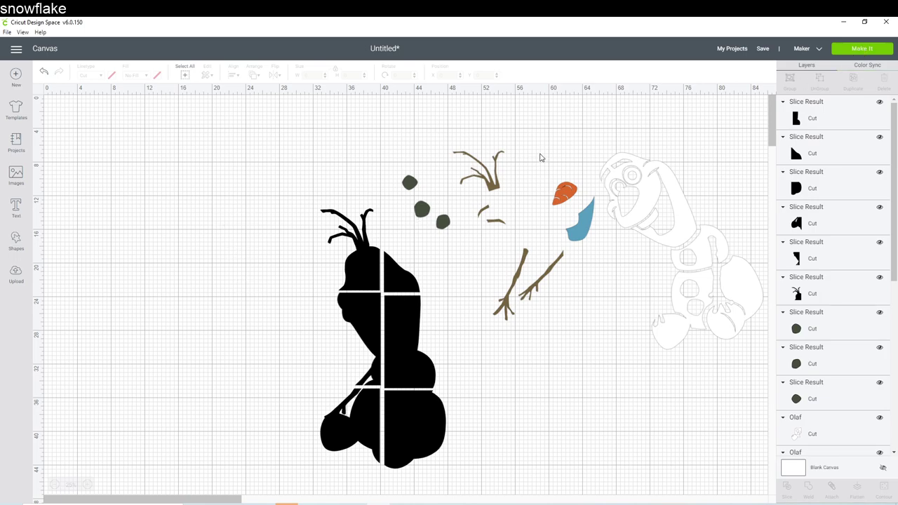
# Go to Make It, accept the larger mat, and tilt the Olaf face to fit mat 1
pyautogui.click(861, 48)
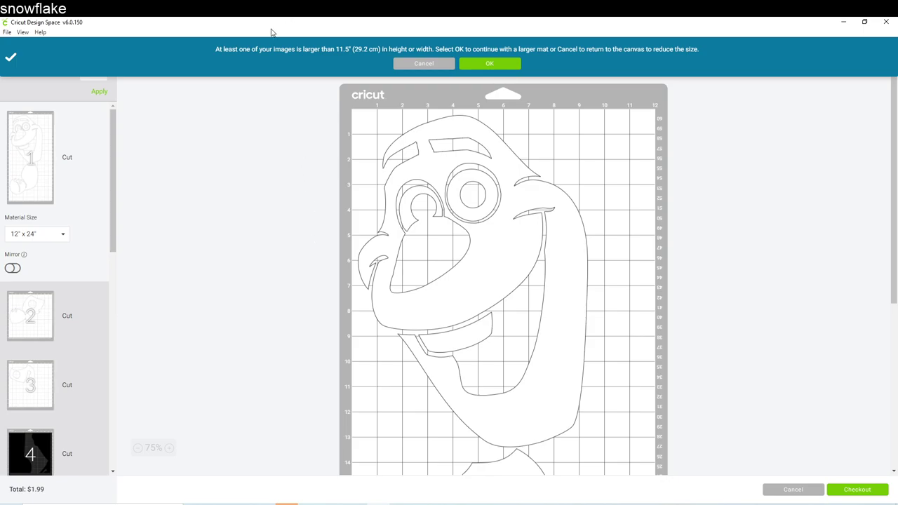
pyautogui.click(490, 65)
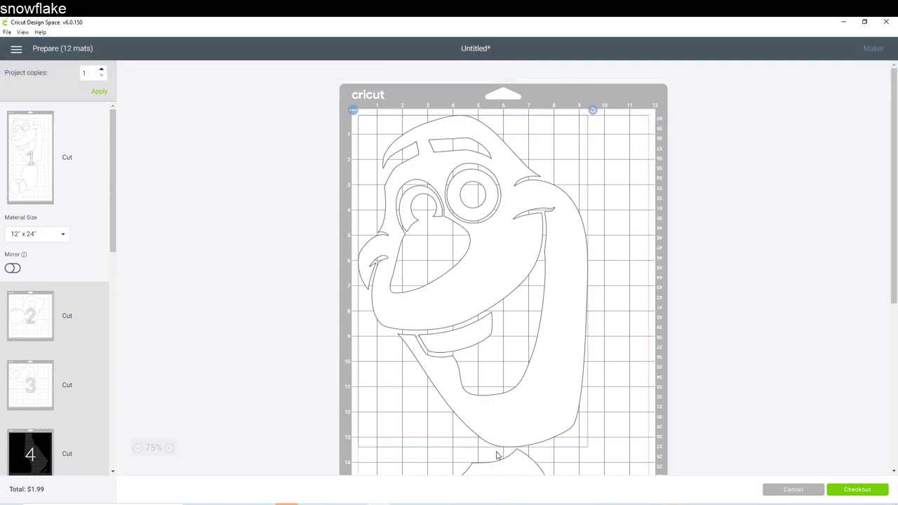
pyautogui.moveTo(511, 442); pyautogui.dragTo(546, 442)
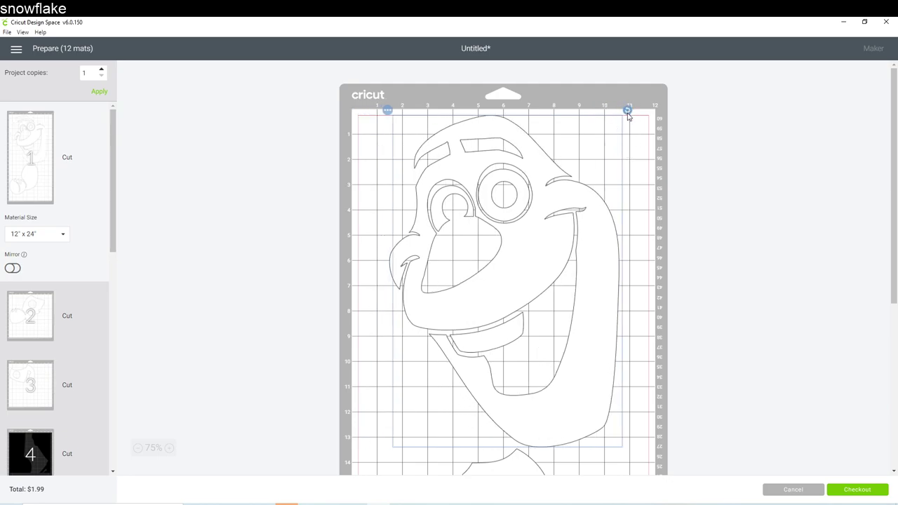
pyautogui.moveTo(627, 111); pyautogui.dragTo(572, 92)
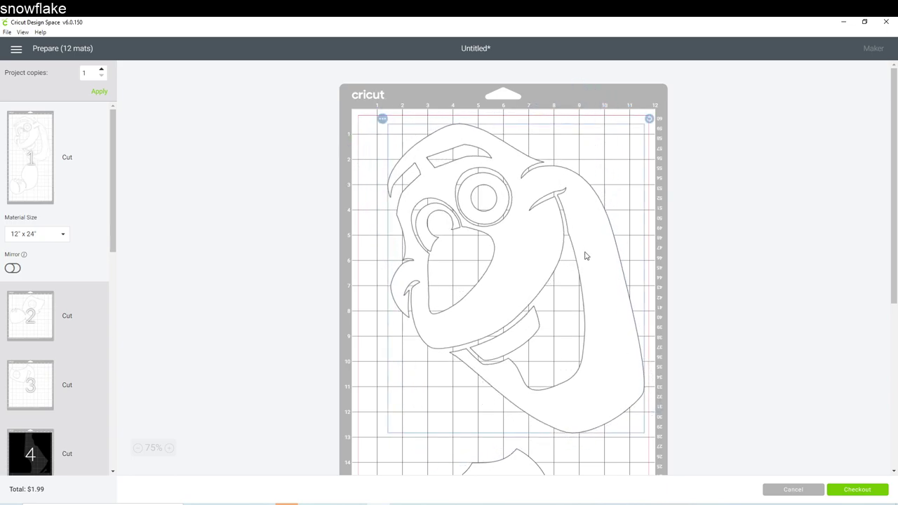
pyautogui.moveTo(586, 255); pyautogui.dragTo(578, 195)
pyautogui.moveTo(650, 111); pyautogui.dragTo(622, 93)
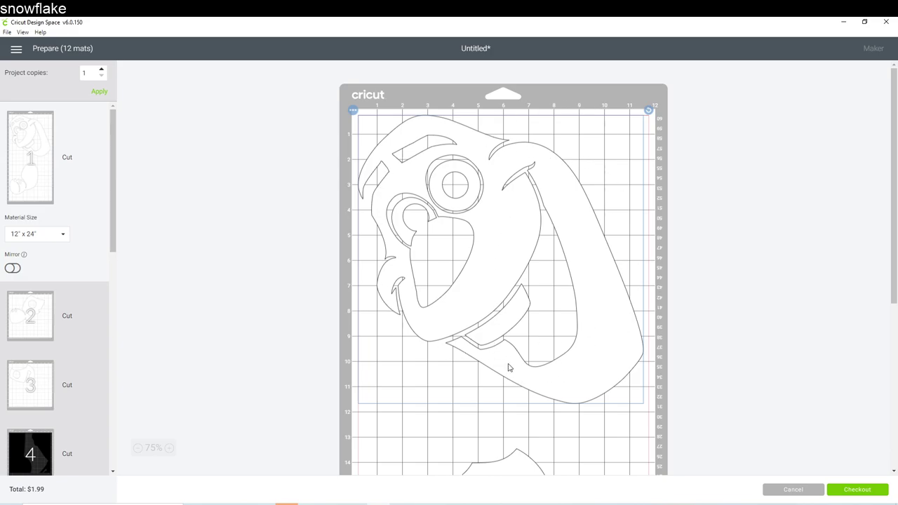
pyautogui.scroll(-3, 508, 367)
pyautogui.scroll(-5, 509, 367)
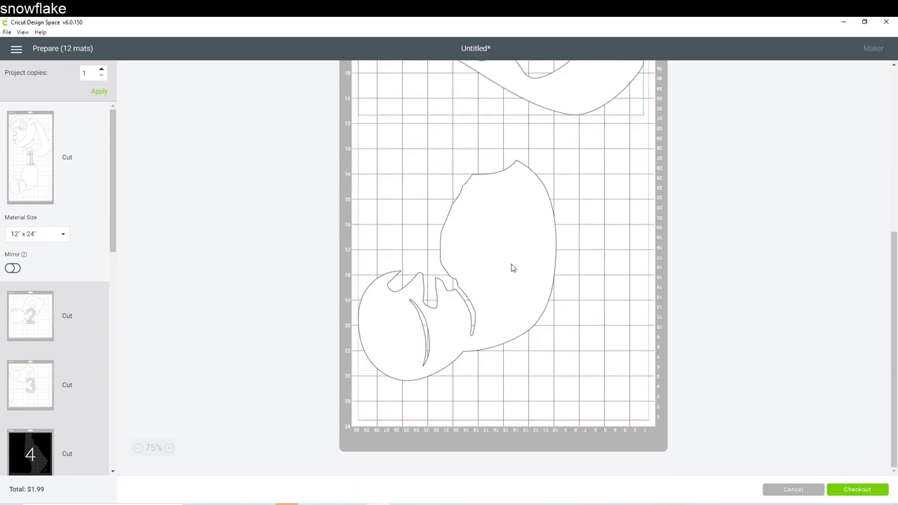
# Move the lower body shape from mat 1 onto mat 3
pyautogui.click(512, 213)
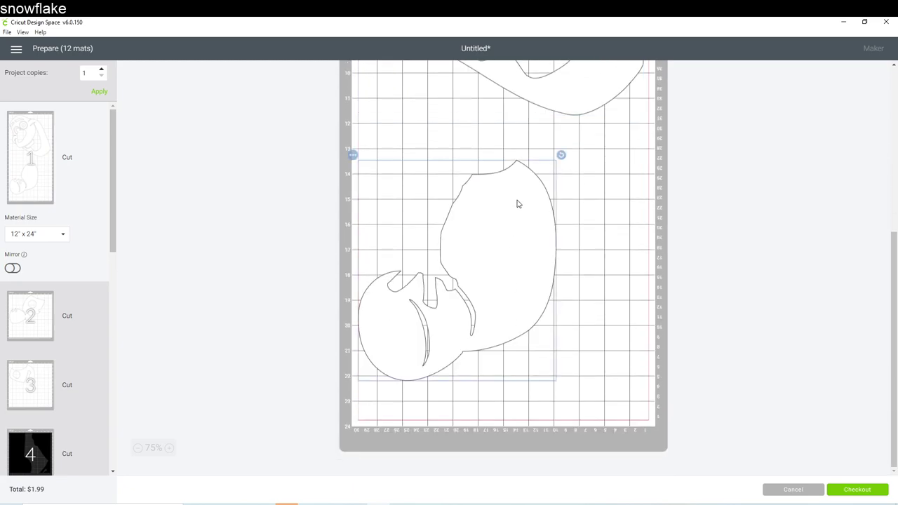
pyautogui.click(353, 156)
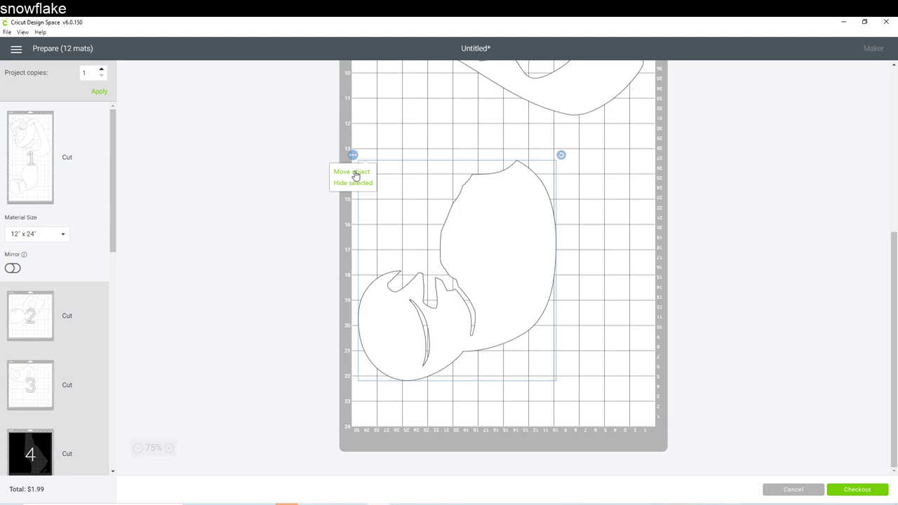
pyautogui.click(353, 172)
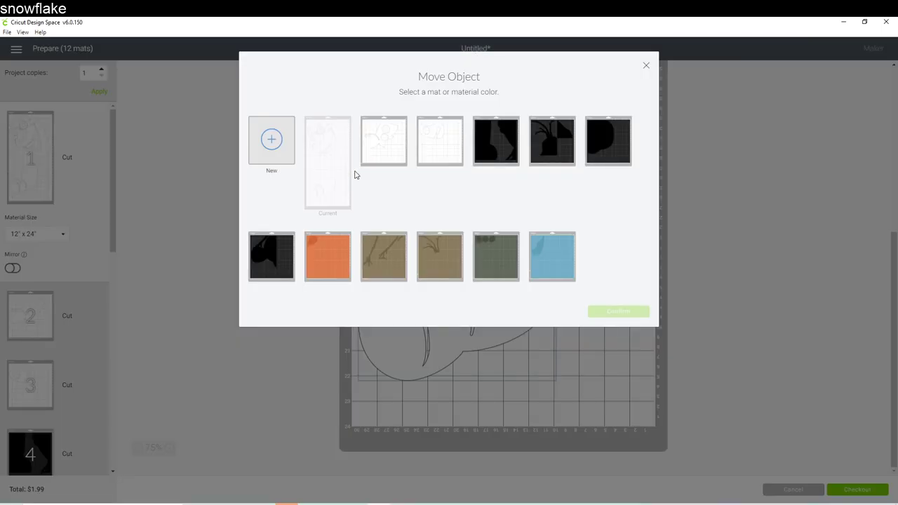
pyautogui.click(442, 143)
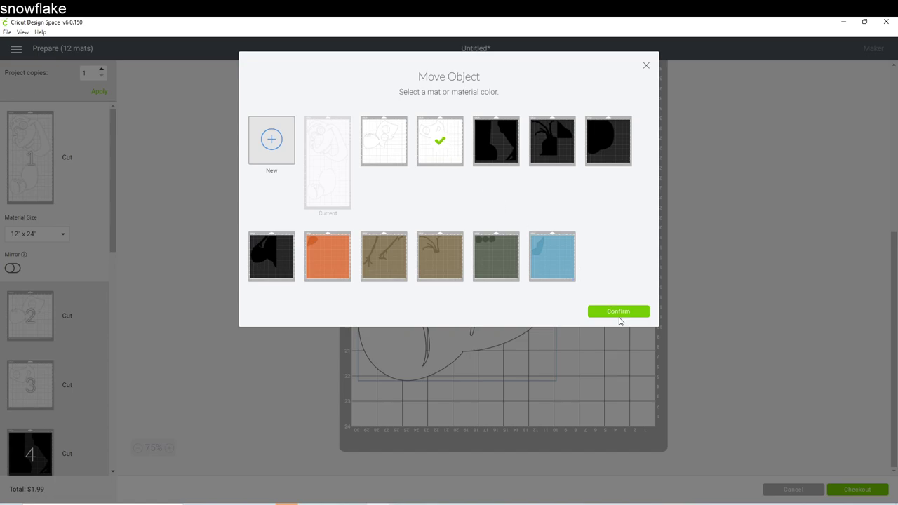
pyautogui.click(618, 313)
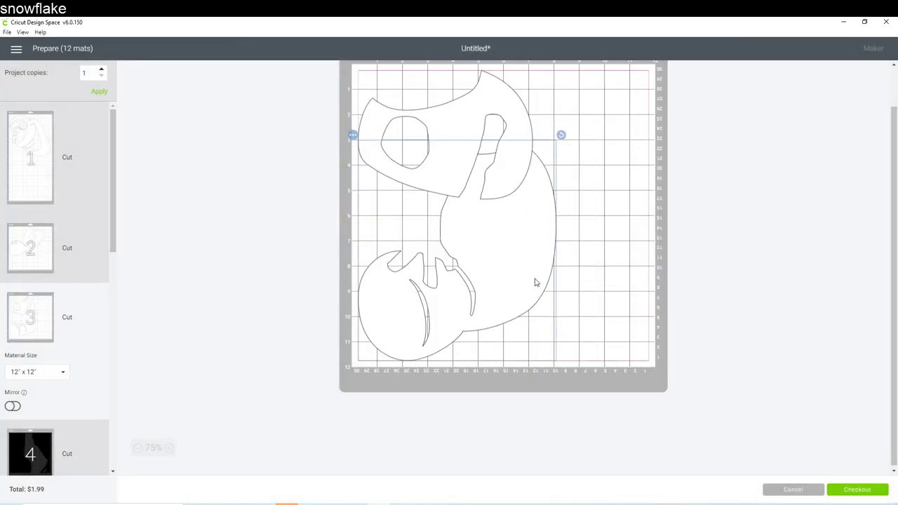
pyautogui.moveTo(490, 246); pyautogui.dragTo(581, 247)
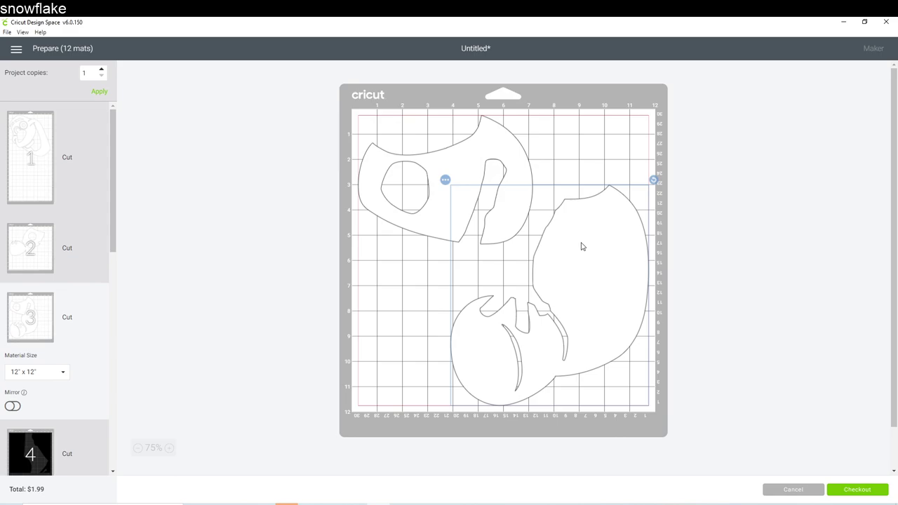
# Rotate mat 2's pieces upright and place them in the mat's top-left corner
pyautogui.click(36, 253)
pyautogui.click(411, 255)
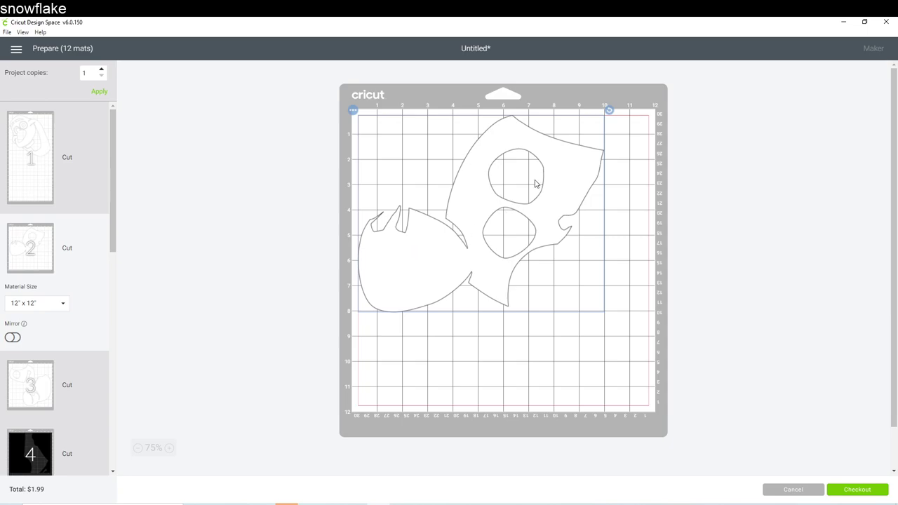
pyautogui.moveTo(537, 185); pyautogui.dragTo(535, 227)
pyautogui.moveTo(609, 152); pyautogui.dragTo(508, 166)
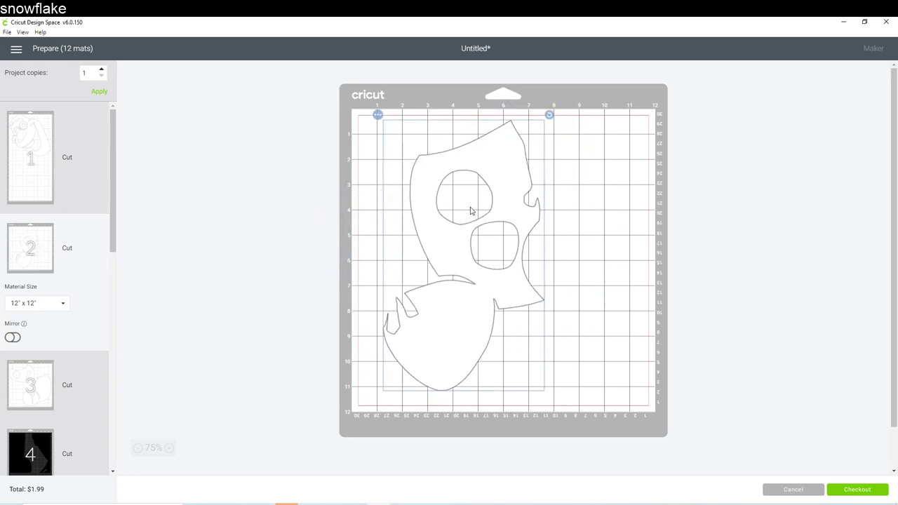
pyautogui.moveTo(469, 210); pyautogui.dragTo(414, 195)
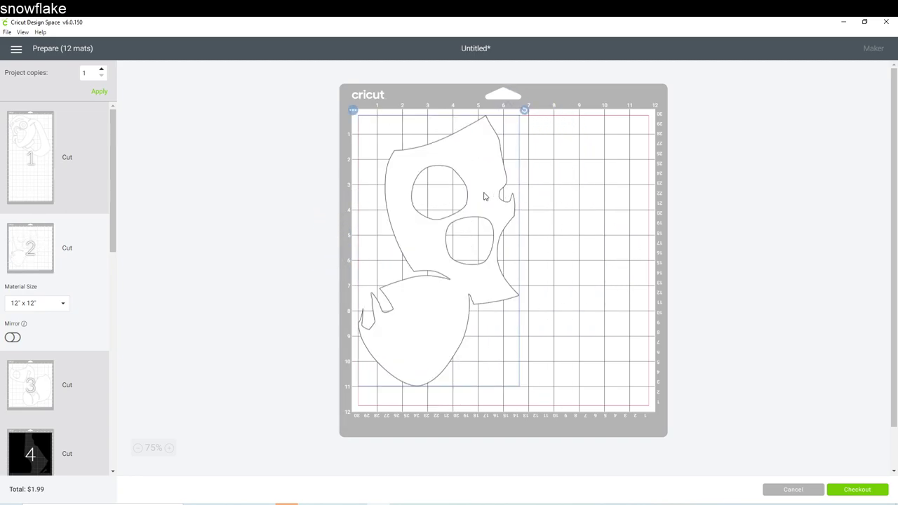
pyautogui.click(539, 125)
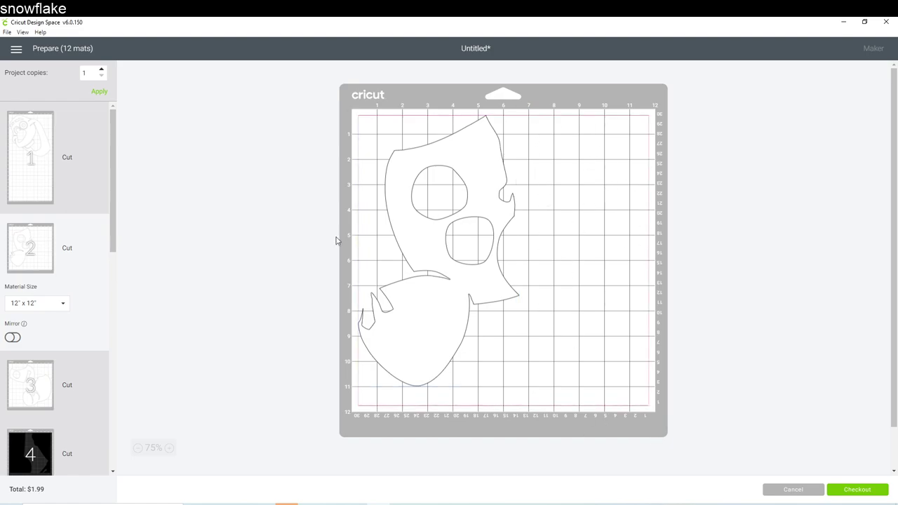
# Review mats 1 and 4, then move mat 5's hair-topped piece further down
pyautogui.click(39, 193)
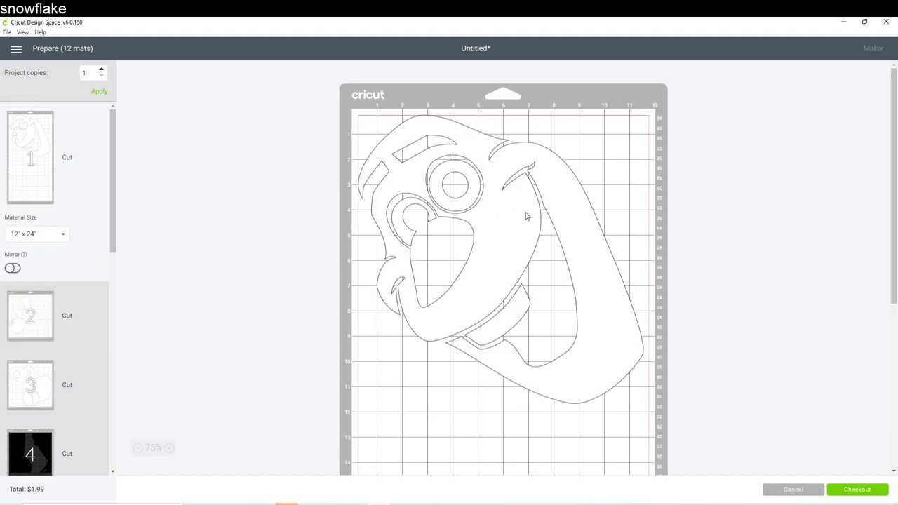
pyautogui.scroll(-5, 535, 396)
pyautogui.scroll(-3, 534, 358)
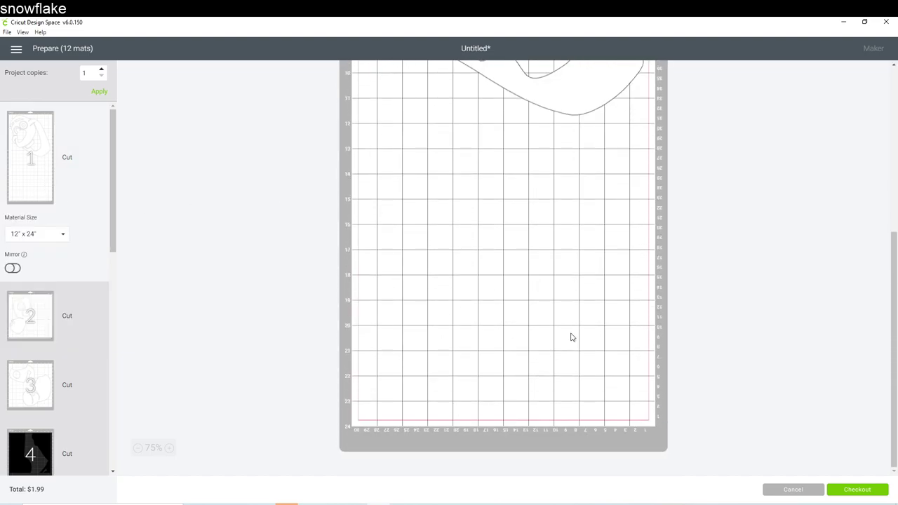
pyautogui.scroll(4, 572, 335)
pyautogui.scroll(3, 490, 334)
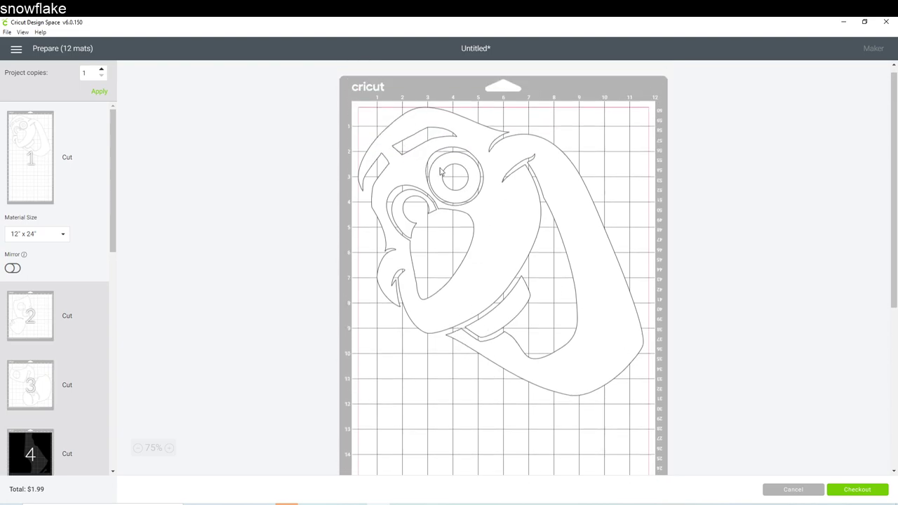
pyautogui.scroll(-3, 44, 345)
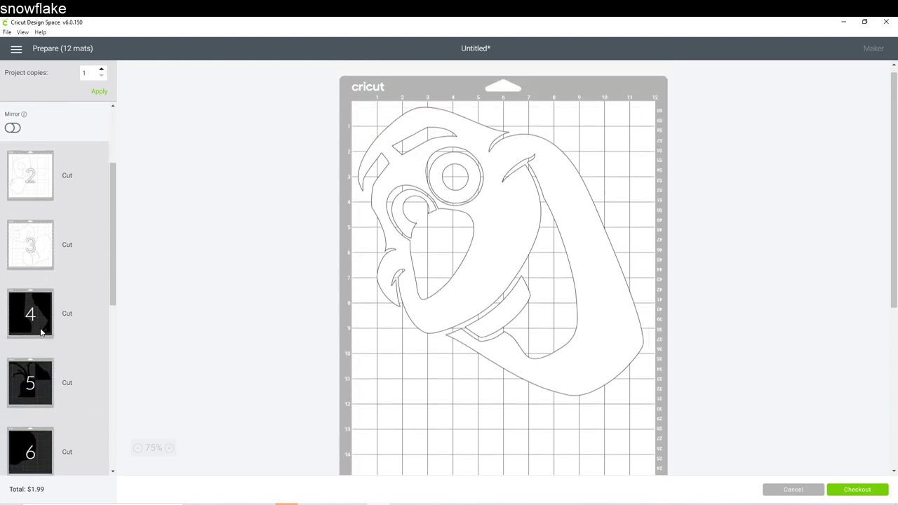
pyautogui.click(37, 315)
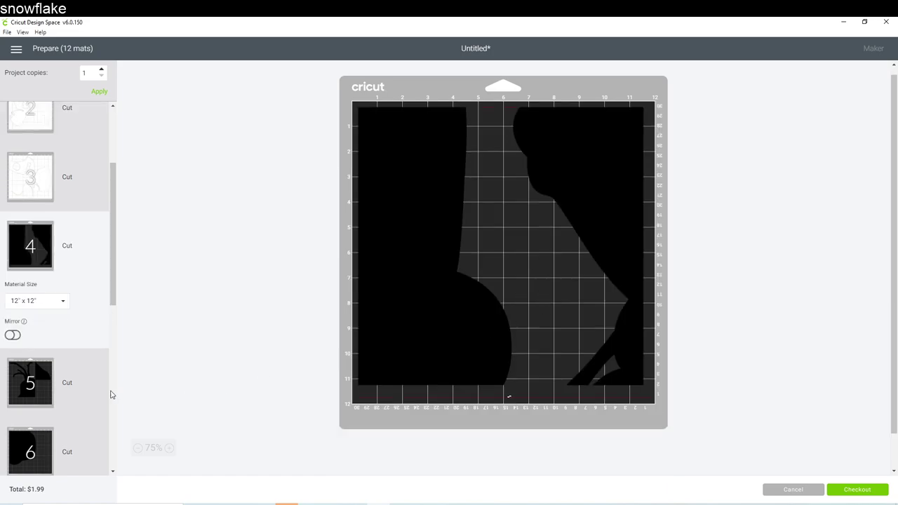
pyautogui.click(35, 393)
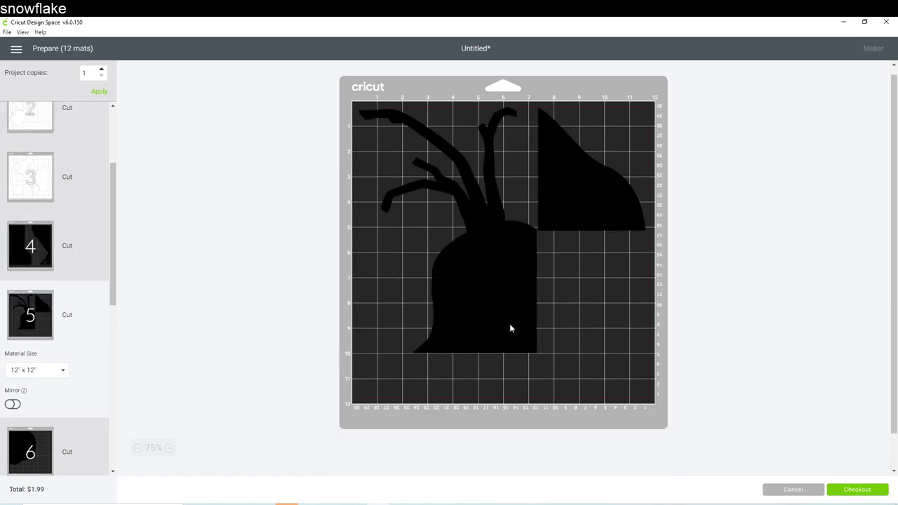
pyautogui.moveTo(526, 275); pyautogui.dragTo(497, 315)
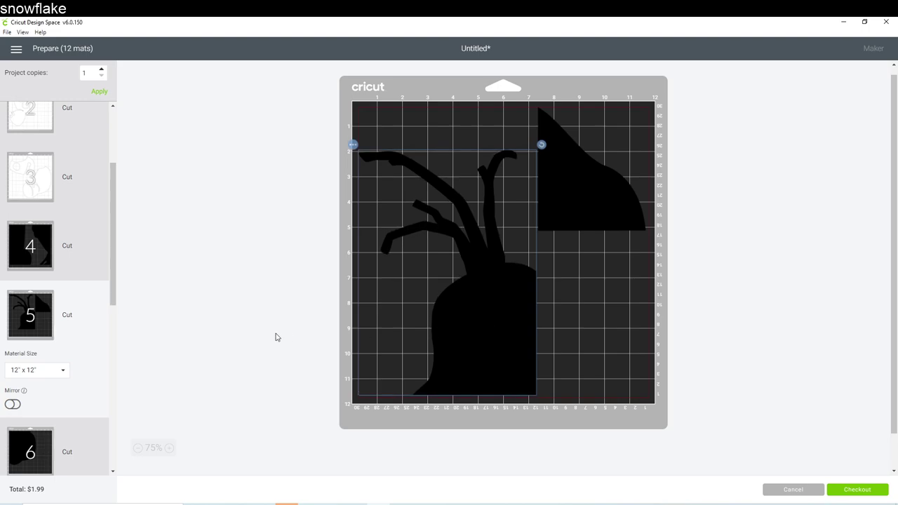
# Bring up mat 7's layout
pyautogui.scroll(-1, 42, 338)
pyautogui.scroll(-3, 42, 338)
pyautogui.scroll(1, 42, 339)
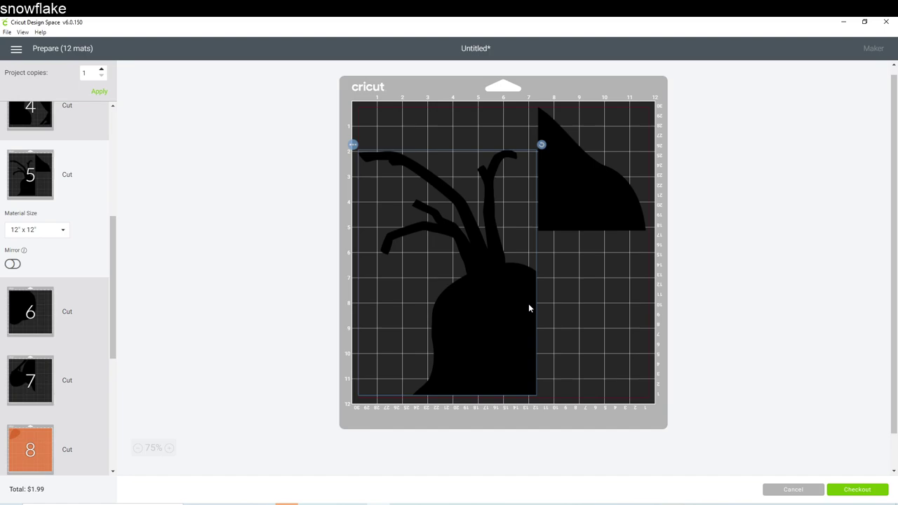
pyautogui.scroll(2, 77, 286)
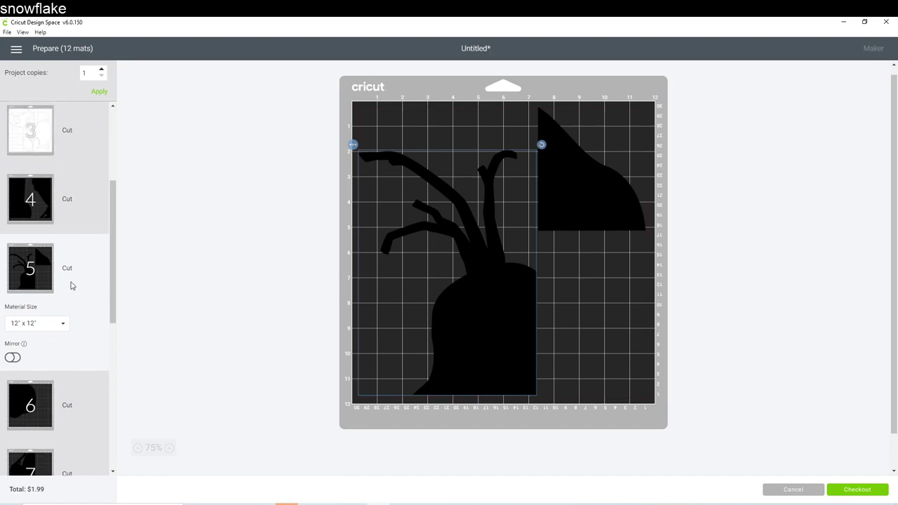
pyautogui.scroll(-3, 72, 284)
pyautogui.click(25, 323)
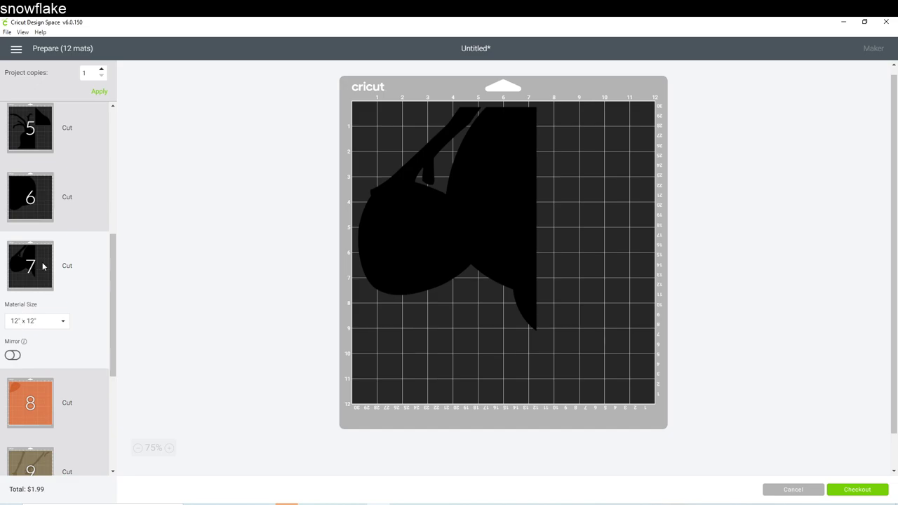
# Move the black piece from mat 7 onto black mat 5 toward the bottom-right
pyautogui.click(509, 180)
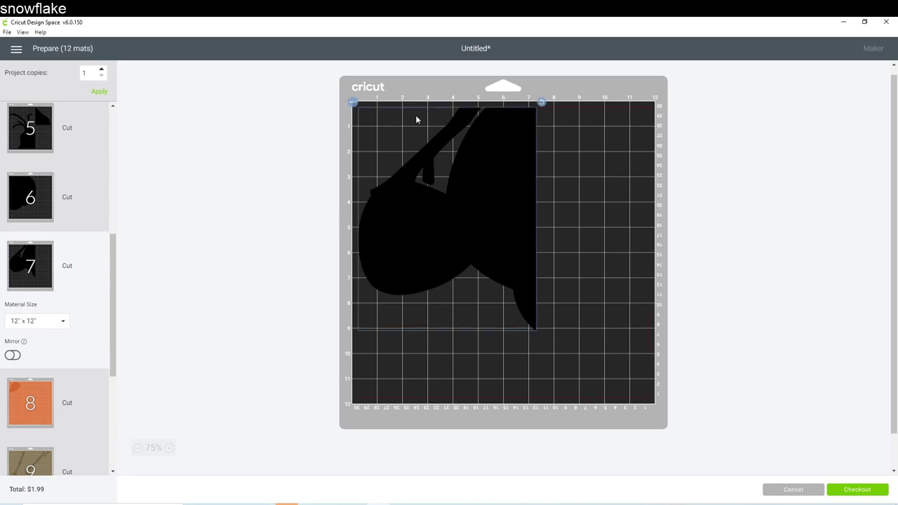
pyautogui.click(354, 103)
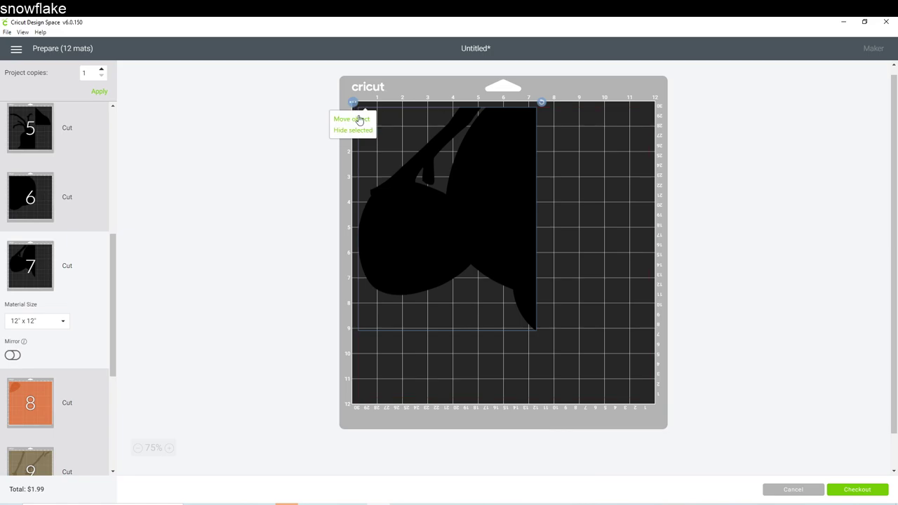
pyautogui.click(359, 119)
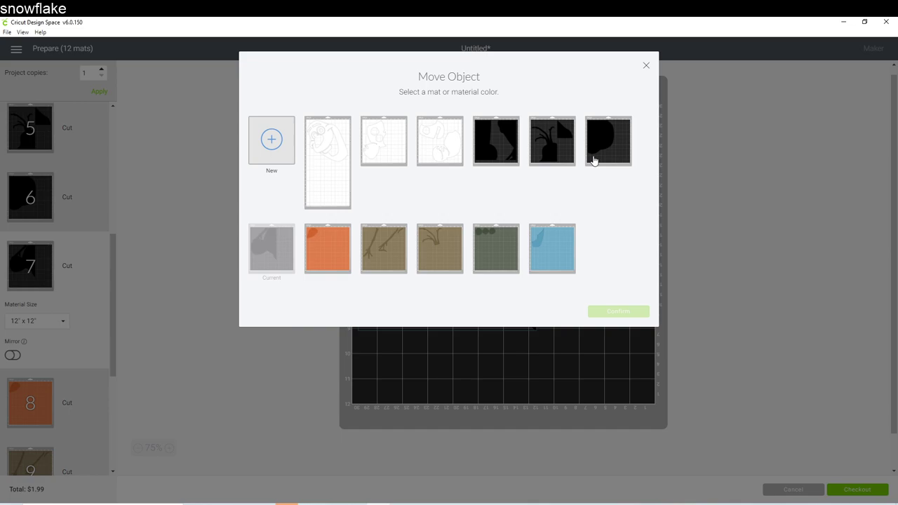
pyautogui.click(554, 156)
pyautogui.click(618, 313)
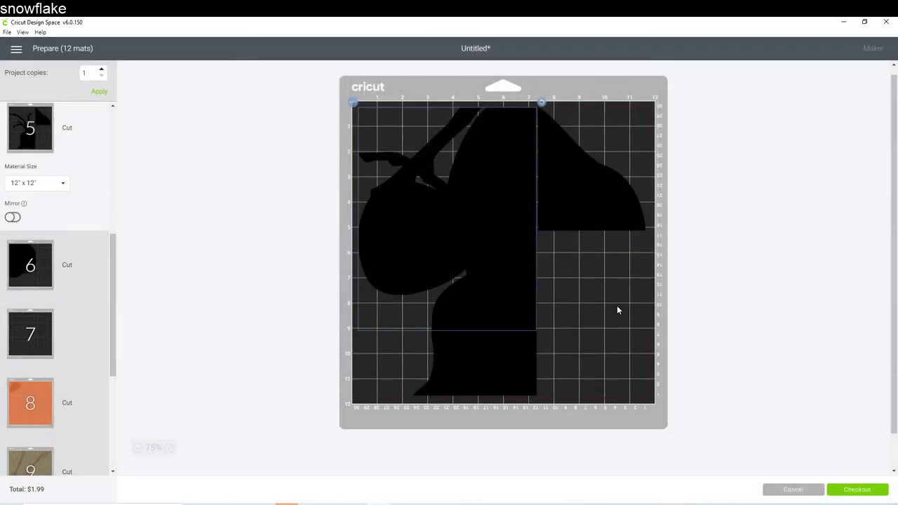
pyautogui.moveTo(603, 298); pyautogui.dragTo(644, 334)
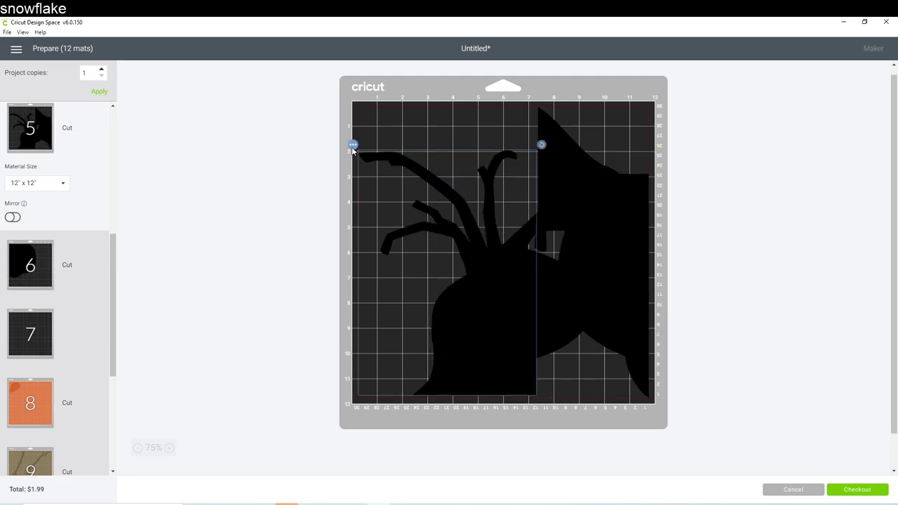
# Move the upper-left piece onto black mat 6
pyautogui.click(353, 145)
pyautogui.click(363, 162)
pyautogui.click(600, 160)
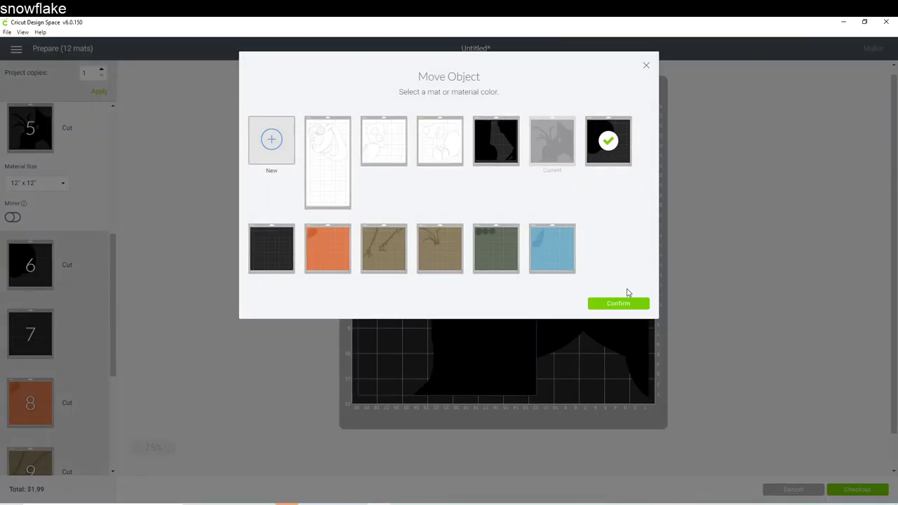
pyautogui.click(618, 303)
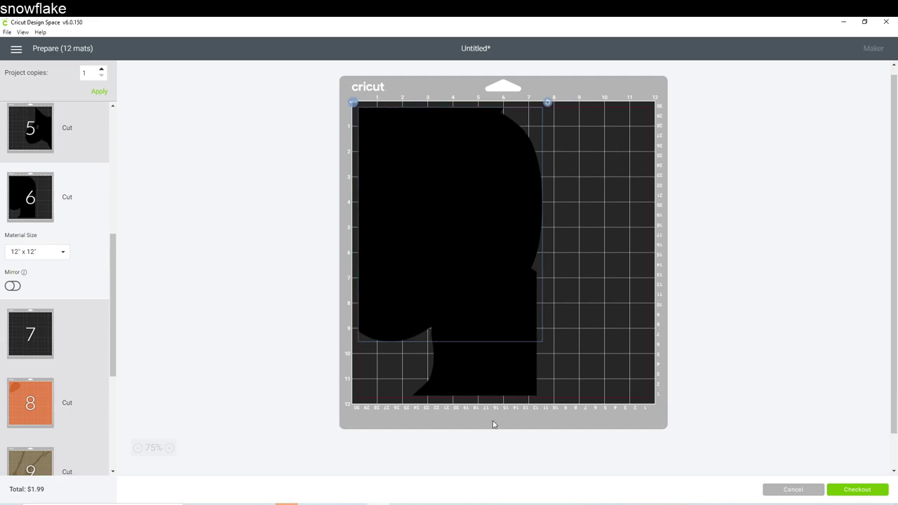
# Rotate the twig-topped piece clockwise and push it against the mat's right edge
pyautogui.moveTo(472, 359); pyautogui.dragTo(648, 377)
pyautogui.moveTo(597, 331); pyautogui.dragTo(569, 336)
pyautogui.moveTo(626, 147); pyautogui.dragTo(668, 203)
pyautogui.hotkey('ctrl', 'z')
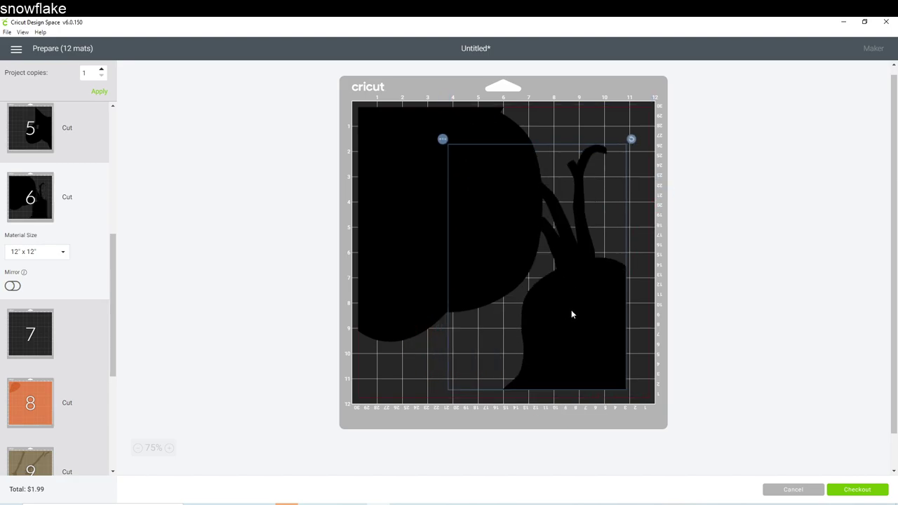
pyautogui.hotkey('ctrl', 'z')
pyautogui.moveTo(593, 302); pyautogui.dragTo(566, 315)
pyautogui.moveTo(628, 141); pyautogui.dragTo(665, 177)
pyautogui.moveTo(567, 302); pyautogui.dragTo(617, 304)
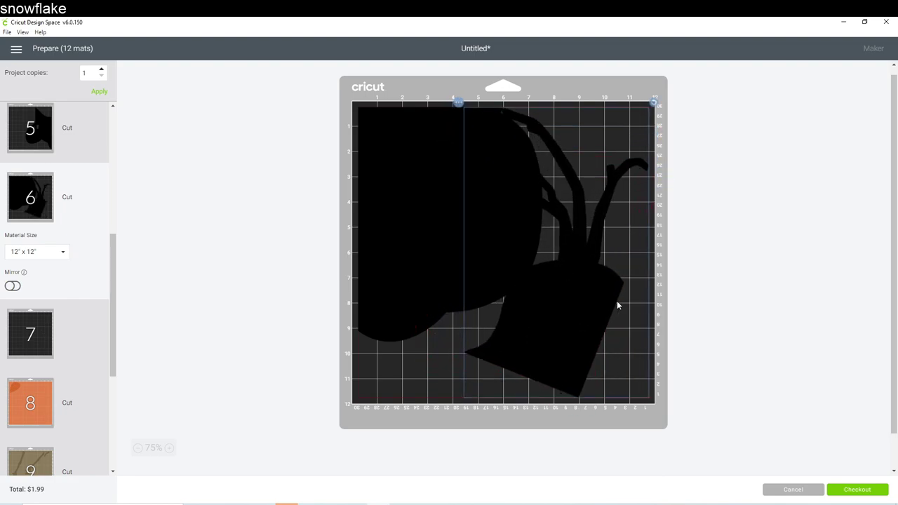
# Move the twig-topped piece onto black mat 7
pyautogui.click(459, 103)
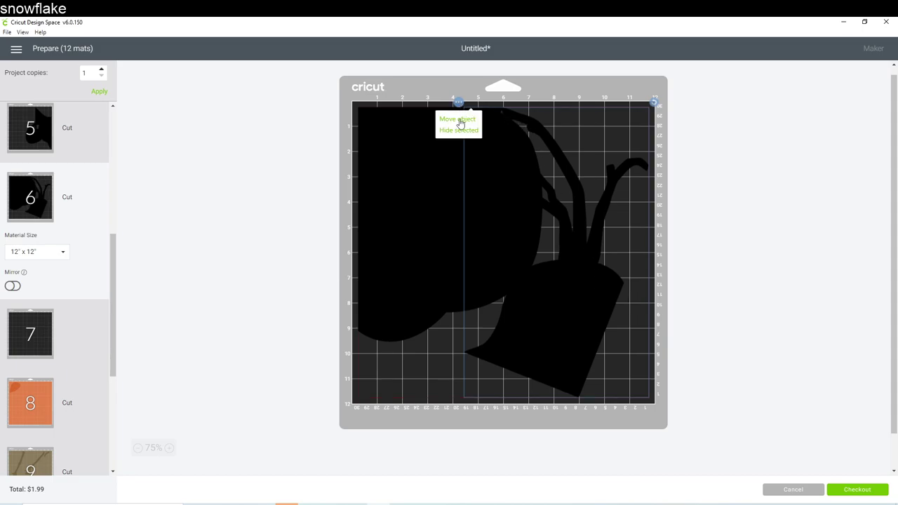
pyautogui.click(461, 119)
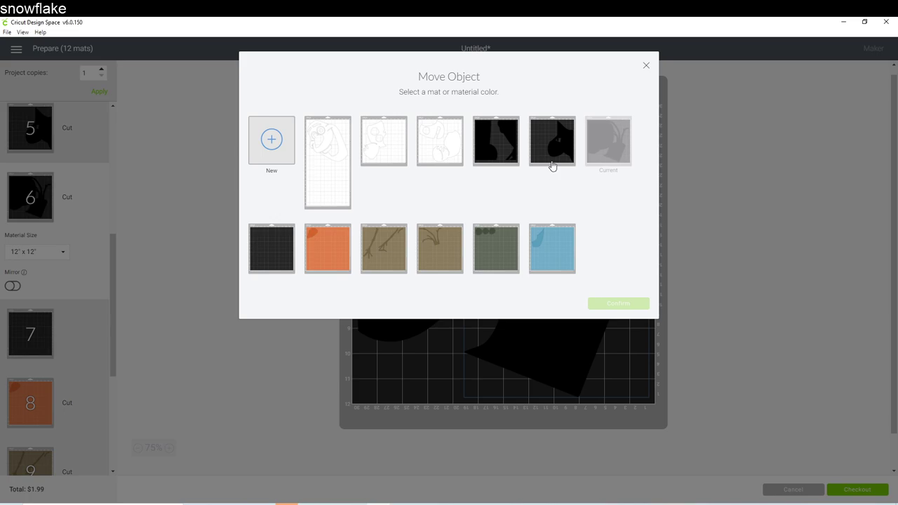
pyautogui.click(271, 244)
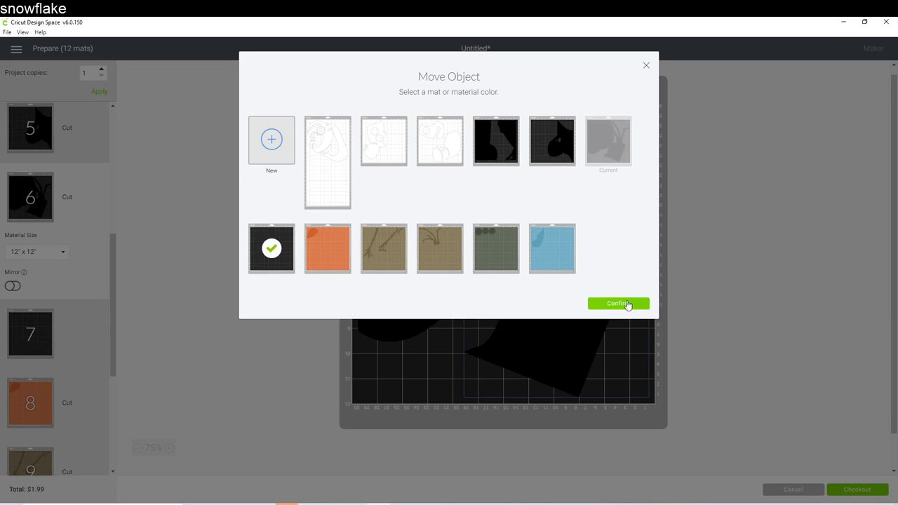
pyautogui.click(618, 304)
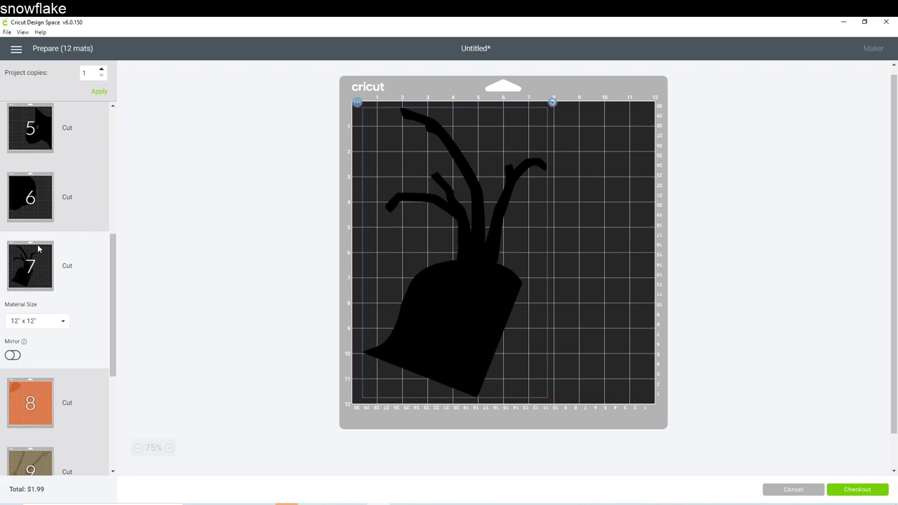
# Move the brown branch group from mat 10 onto brown mat 9
pyautogui.scroll(-1, 39, 248)
pyautogui.click(30, 301)
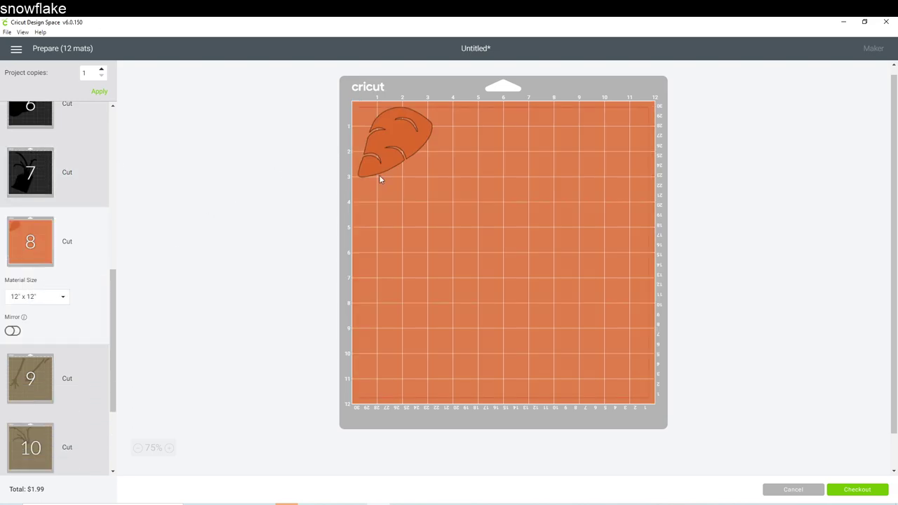
pyautogui.click(20, 397)
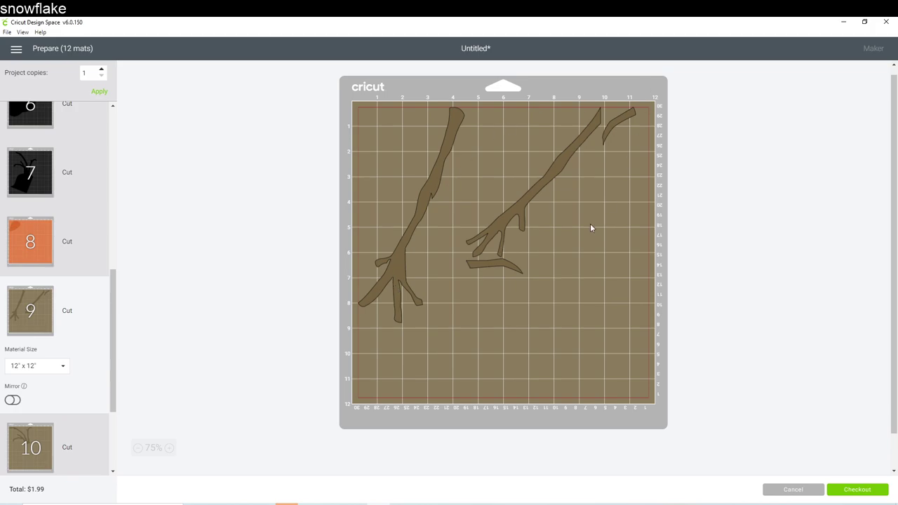
pyautogui.click(21, 451)
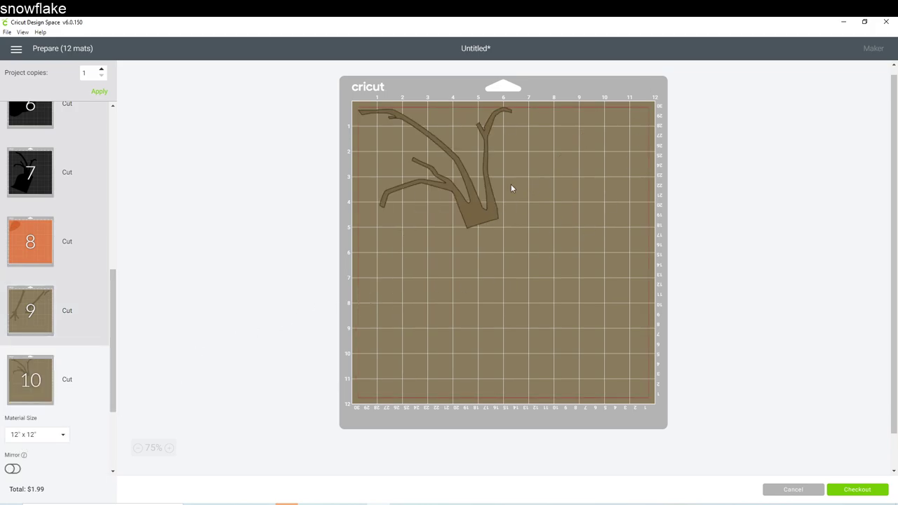
pyautogui.click(468, 208)
pyautogui.click(353, 102)
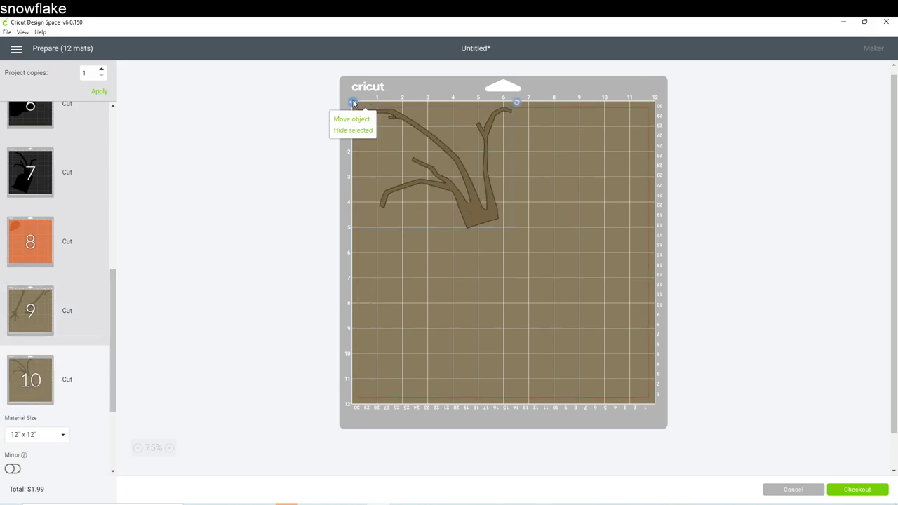
pyautogui.click(352, 119)
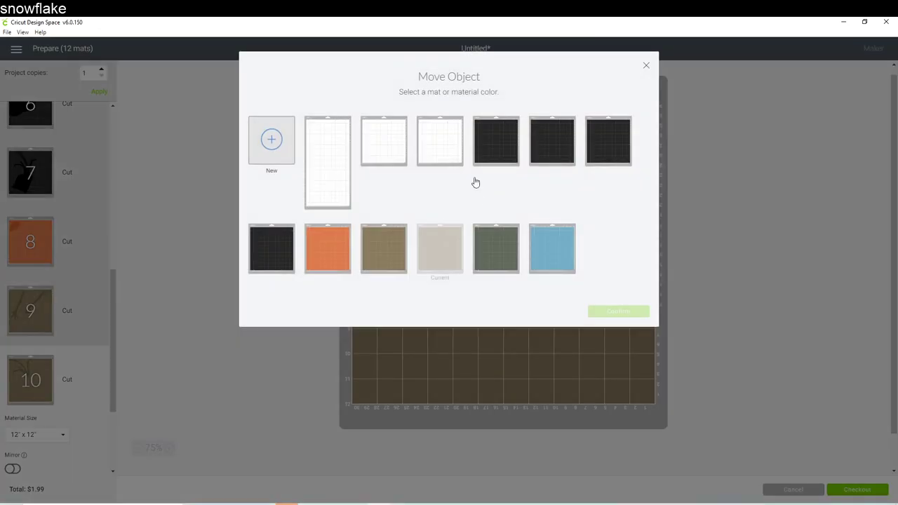
pyautogui.click(376, 257)
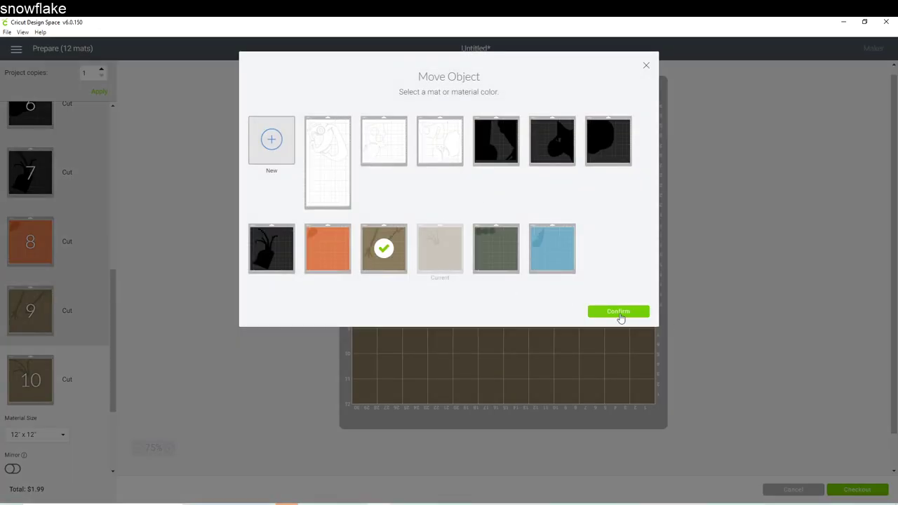
pyautogui.click(619, 313)
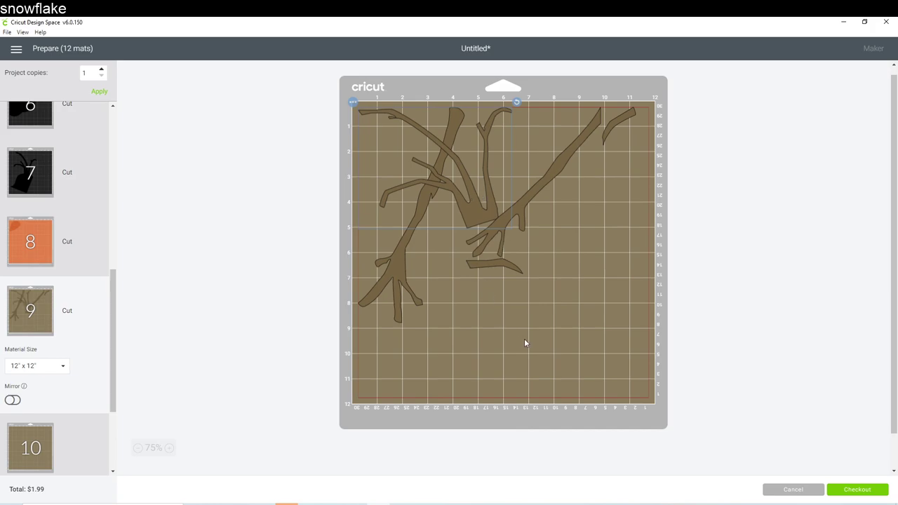
# Stand the long branch upright along the left side and rotate the upper-left branch cluster
pyautogui.moveTo(391, 256); pyautogui.dragTo(400, 310)
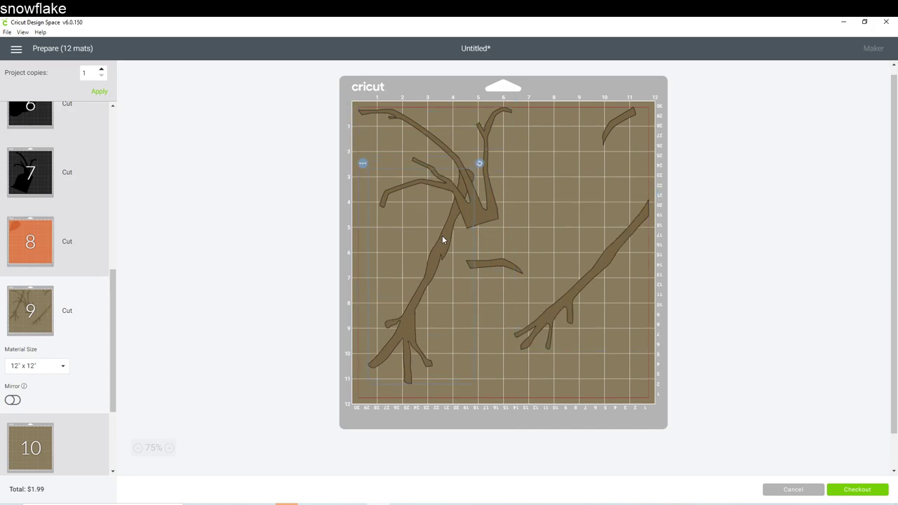
pyautogui.moveTo(477, 164); pyautogui.dragTo(320, 197)
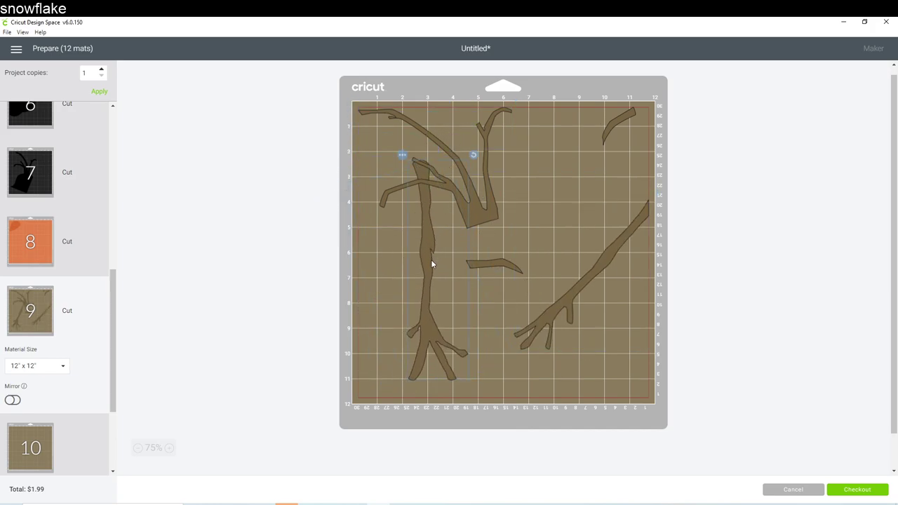
pyautogui.moveTo(429, 263); pyautogui.dragTo(358, 256)
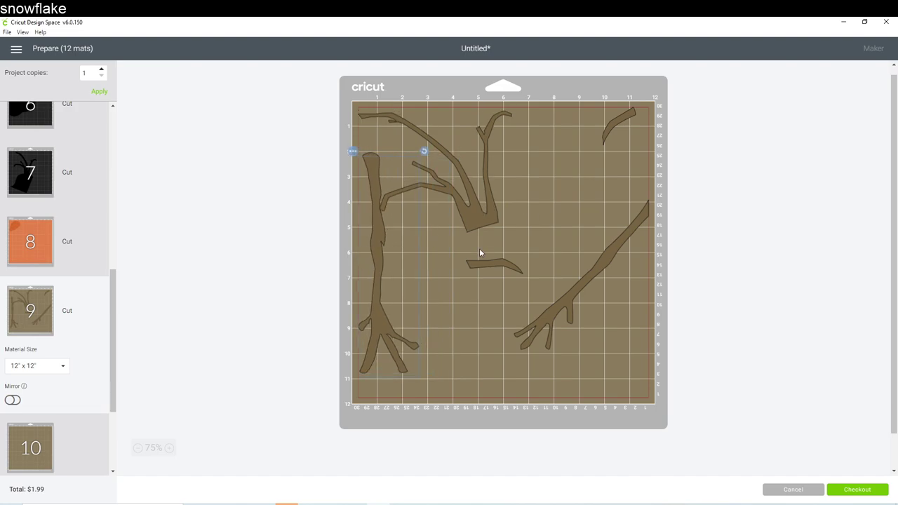
pyautogui.moveTo(509, 143); pyautogui.dragTo(510, 214)
pyautogui.moveTo(520, 177); pyautogui.dragTo(541, 239)
pyautogui.moveTo(435, 283); pyautogui.dragTo(478, 331)
# Lay the diagonal branch along the top edge and tuck the small and short branches beside the trunk
pyautogui.click(606, 254)
pyautogui.moveTo(555, 213); pyautogui.dragTo(472, 148)
pyautogui.moveTo(531, 102); pyautogui.dragTo(540, 138)
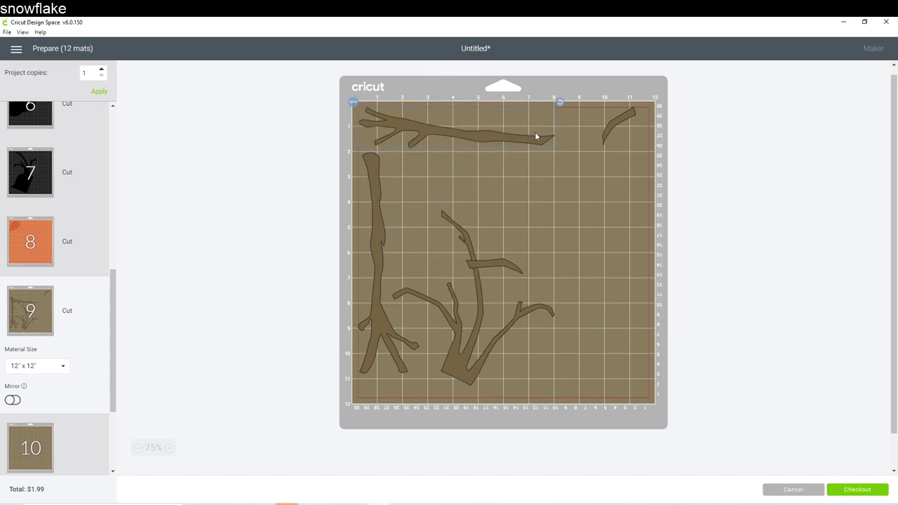
pyautogui.moveTo(620, 122); pyautogui.dragTo(418, 175)
pyautogui.click(517, 267)
pyautogui.moveTo(518, 268); pyautogui.dragTo(451, 250)
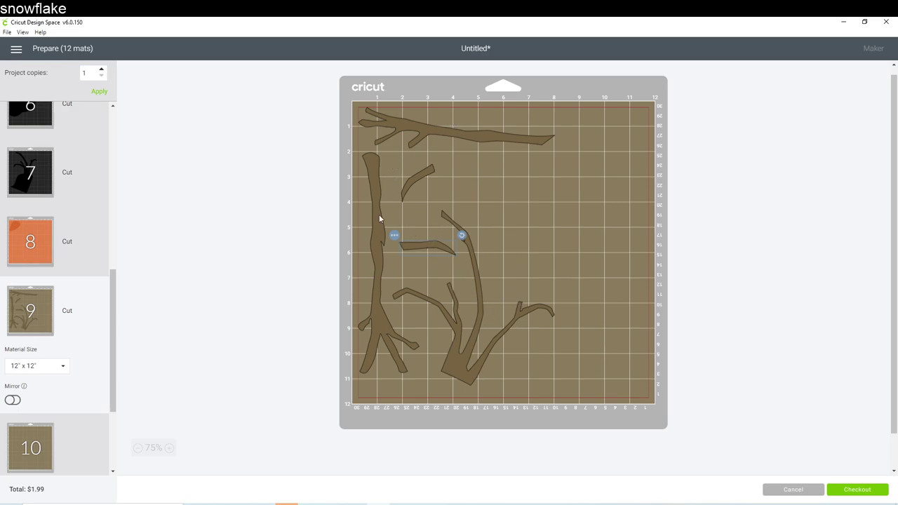
pyautogui.scroll(-2, 56, 289)
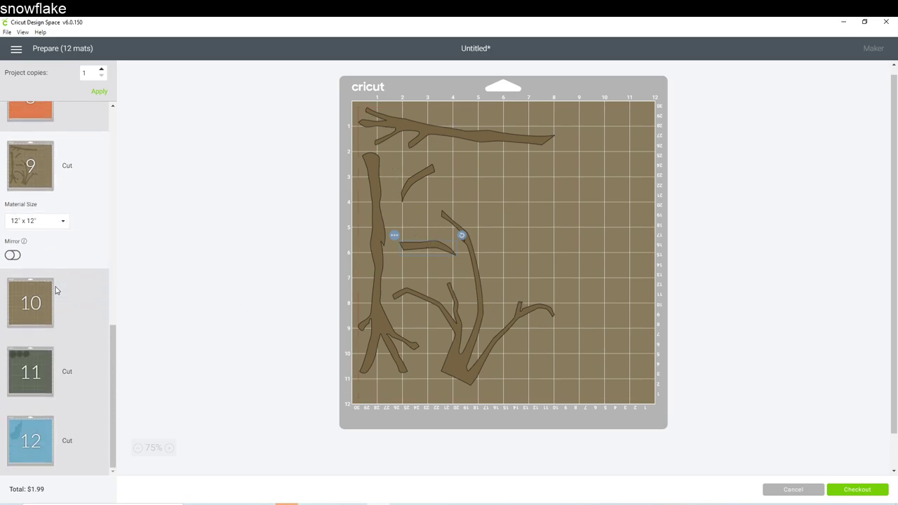
# Review green mat 11, then blue mat 12 and its single scarf piece
pyautogui.click(27, 372)
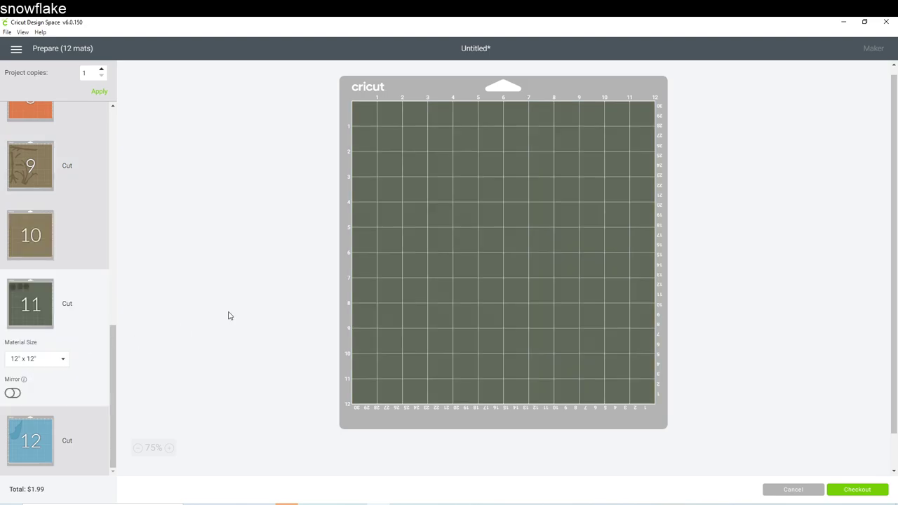
pyautogui.click(32, 441)
pyautogui.click(425, 175)
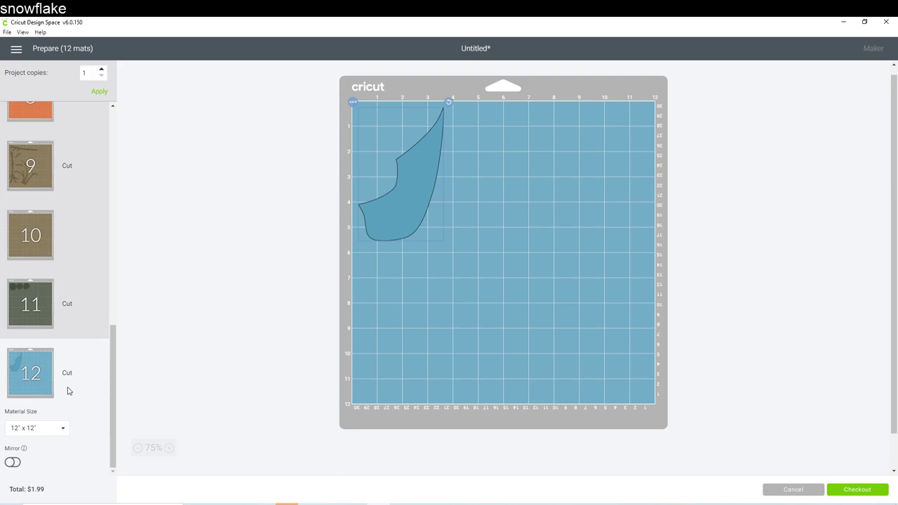
pyautogui.scroll(10, 68, 391)
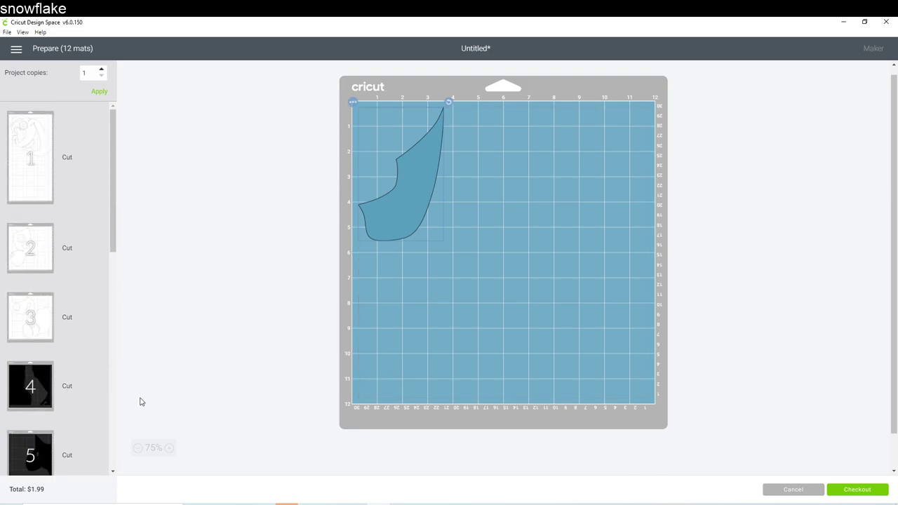